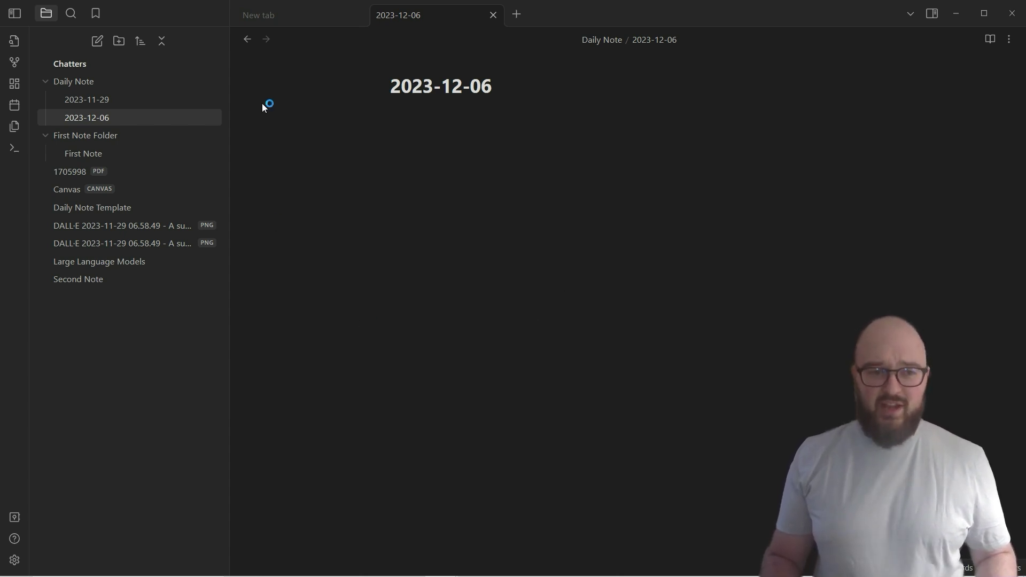
- Open Obsidian's Settings from the gear icon at the bottom of the left ribbon
click(15, 561)
- Leave restricted mode to enable community plugins and browse the 1,331-plugin catalogue
click(15, 561)
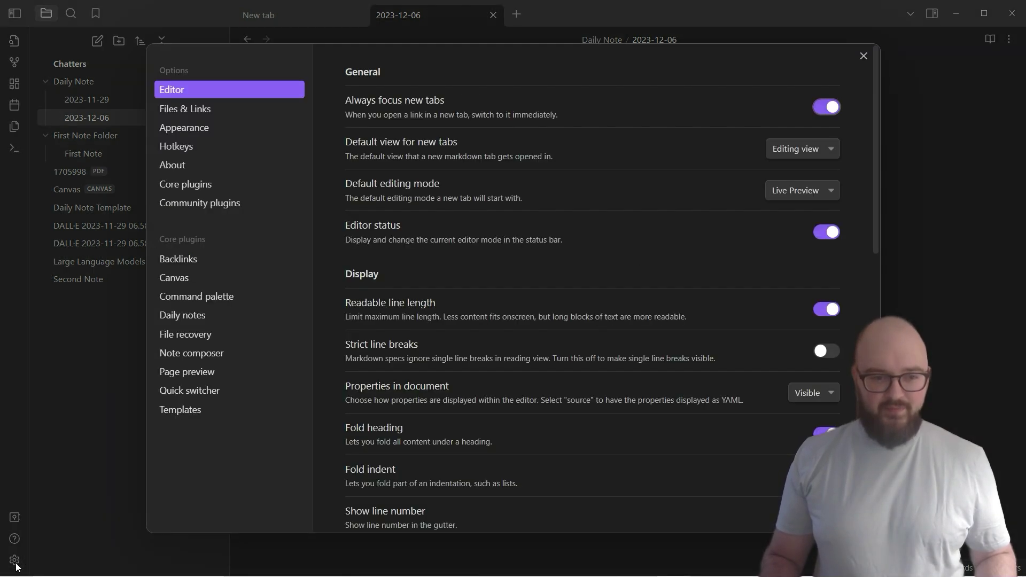
click(199, 208)
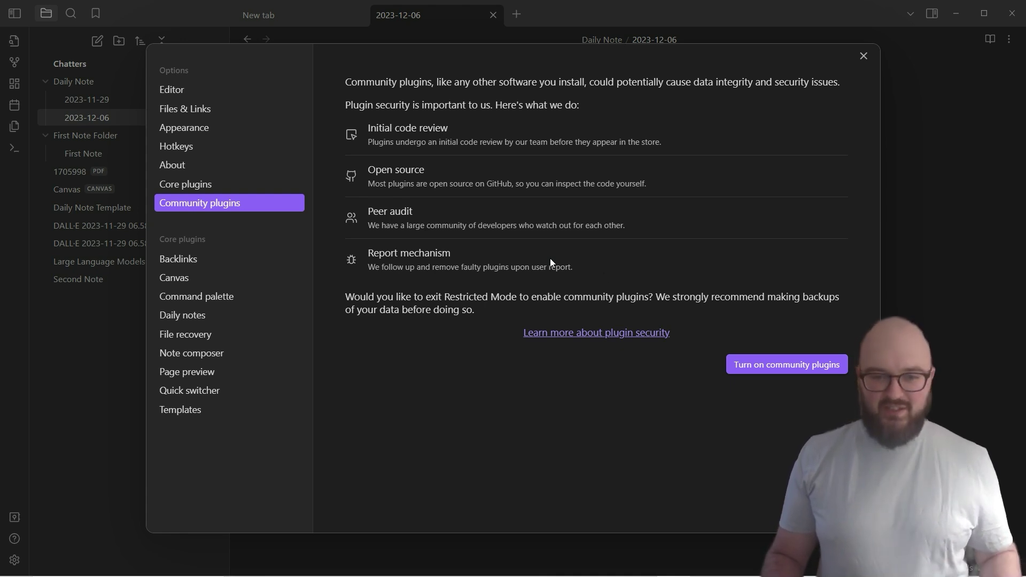
click(785, 369)
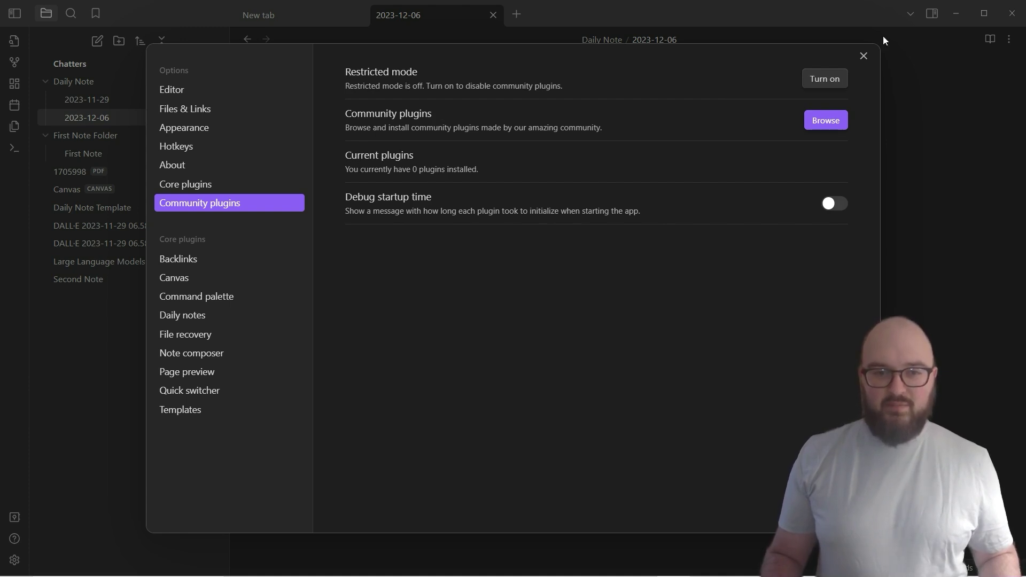
click(818, 120)
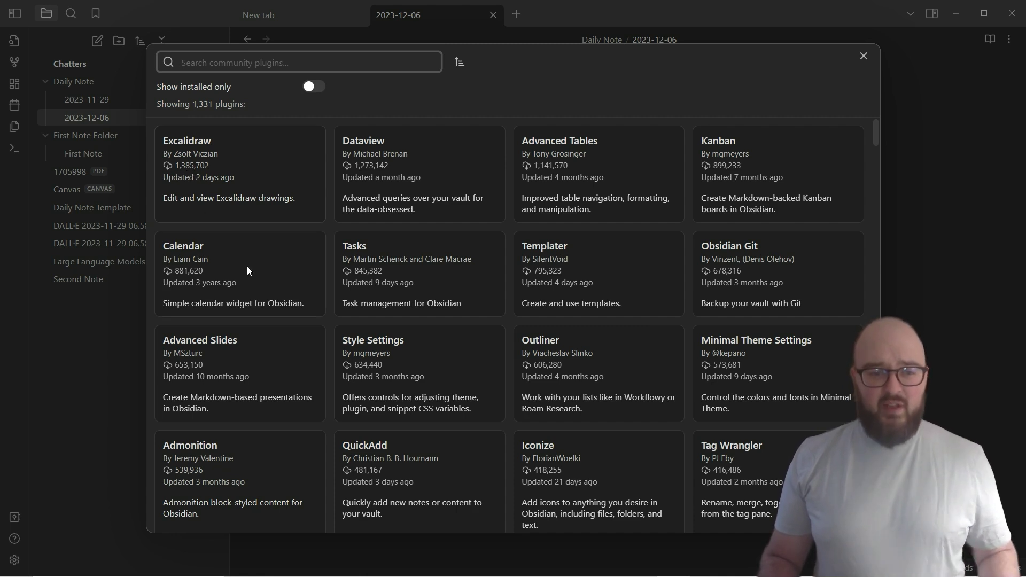
- Read through the Calendar plugin's readme and install Calendar version 1.5.10
click(221, 271)
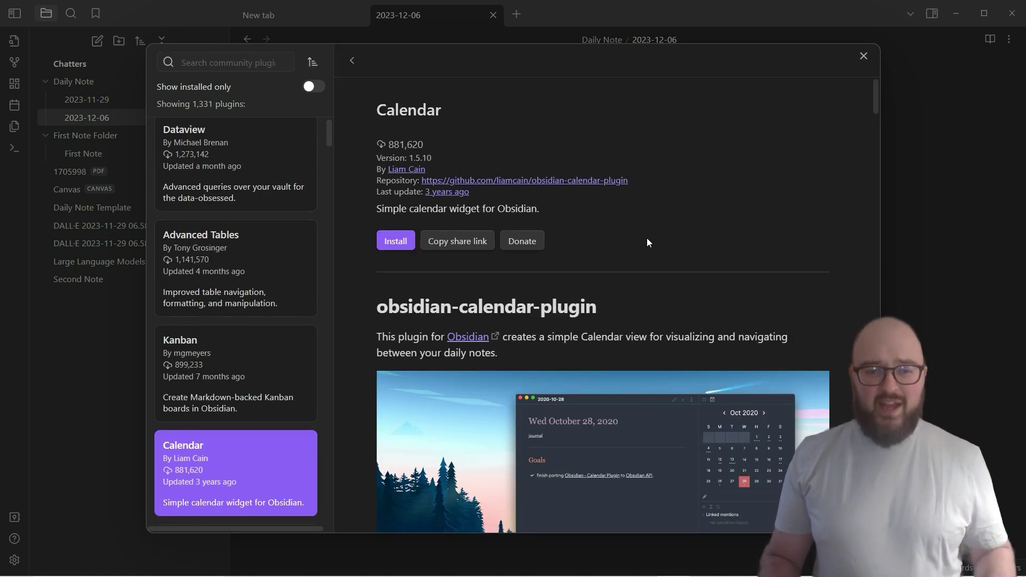
scroll(647, 238, down, 5)
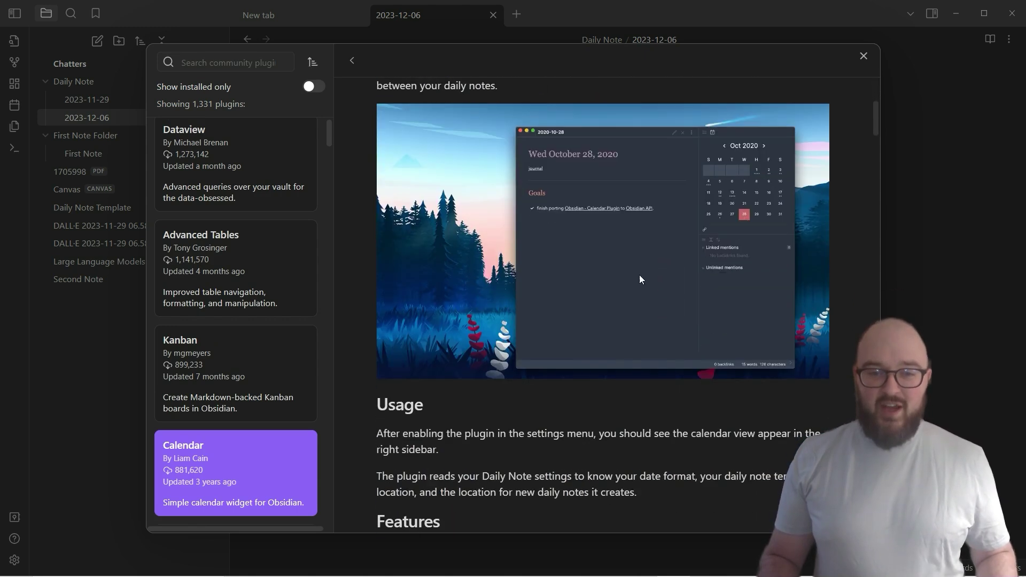
scroll(584, 285, down, 5)
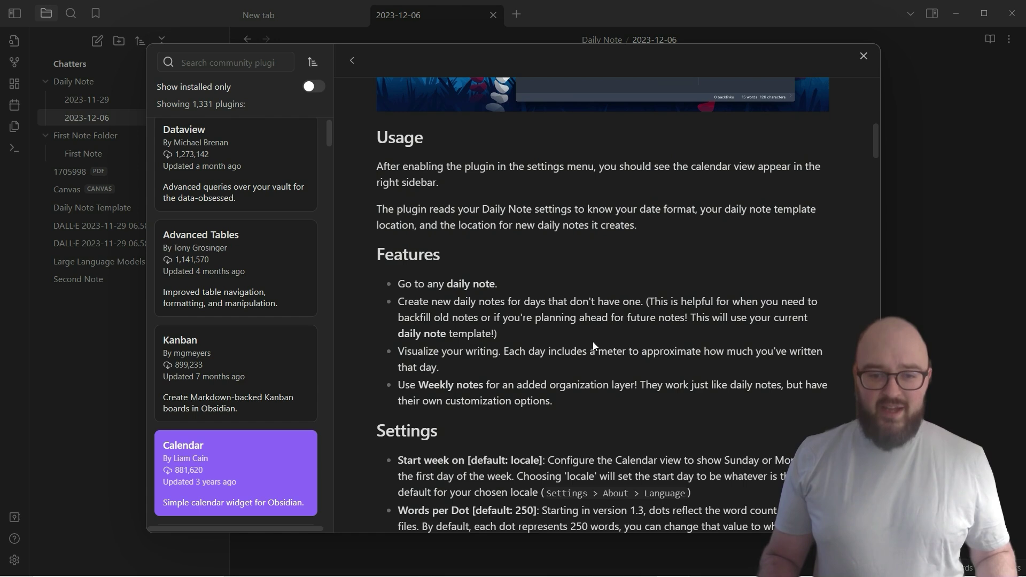
scroll(590, 340, down, 6)
scroll(583, 324, down, 4)
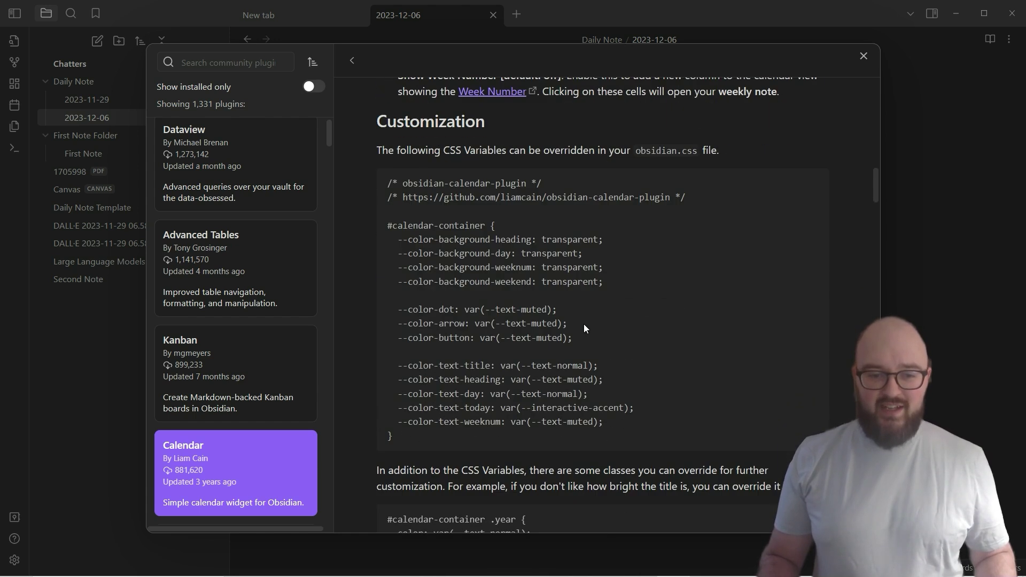
scroll(585, 318, down, 5)
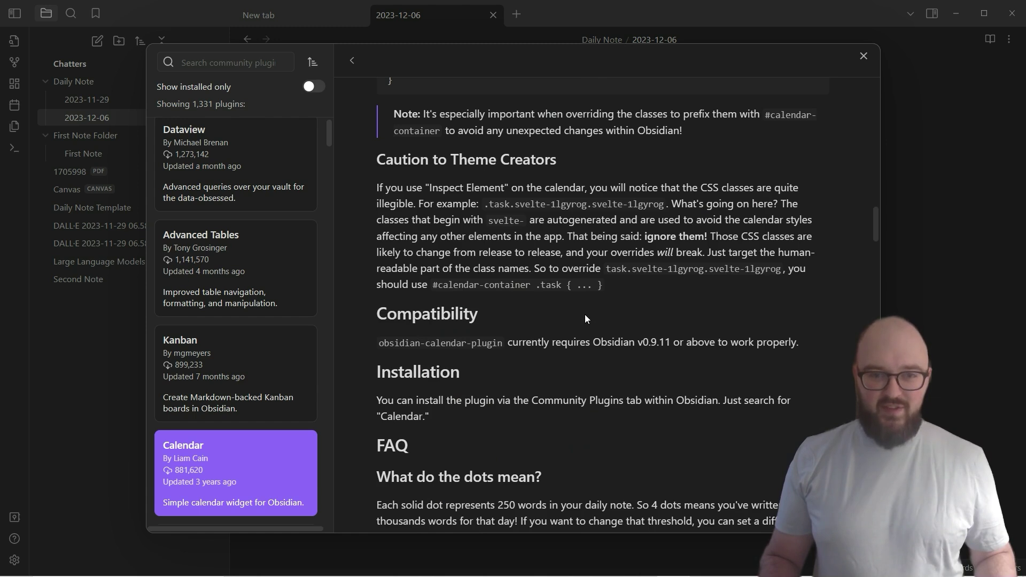
scroll(585, 314, down, 8)
scroll(586, 312, down, 7)
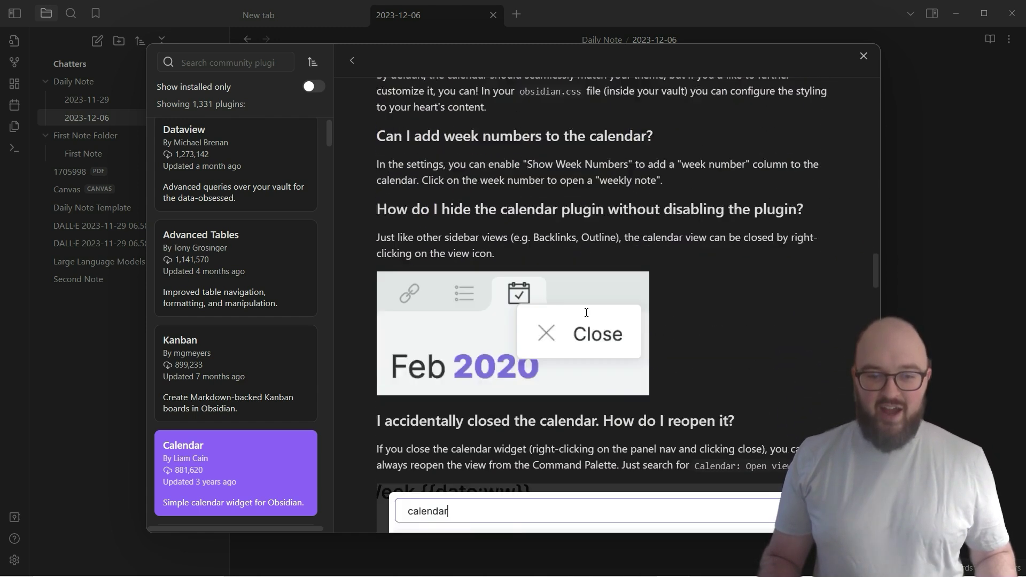
scroll(614, 334, down, 13)
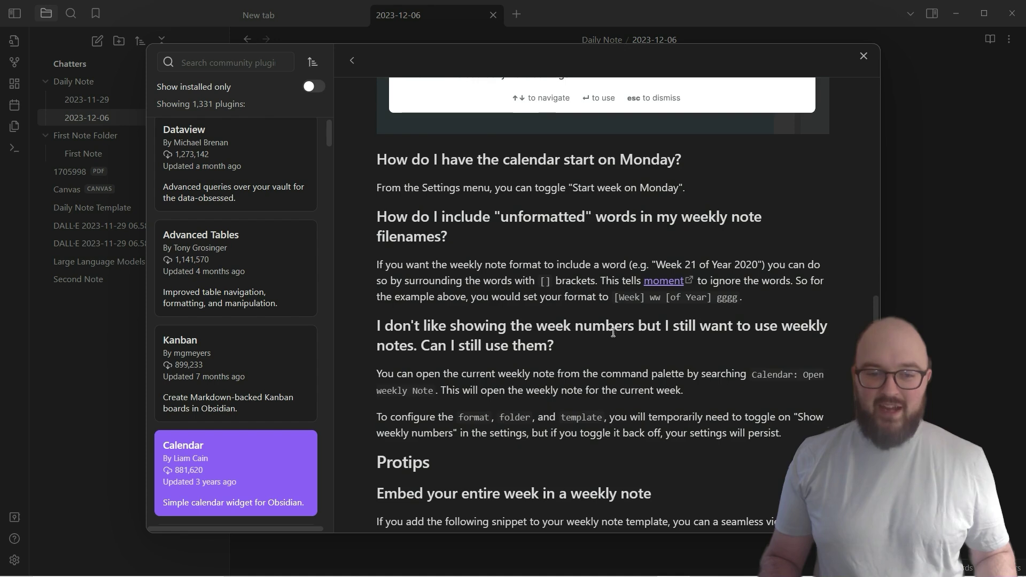
scroll(610, 338, up, 20)
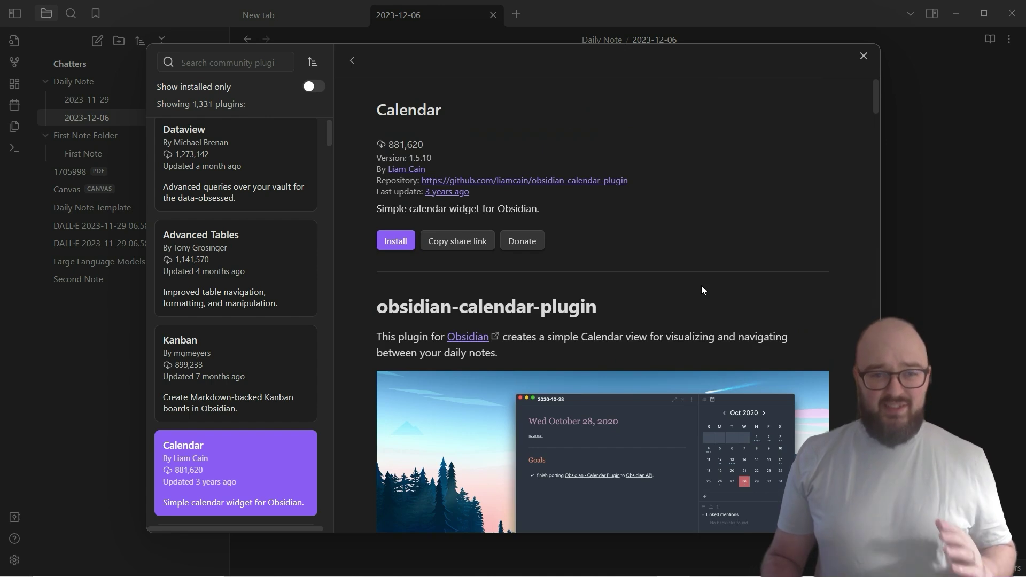
click(391, 246)
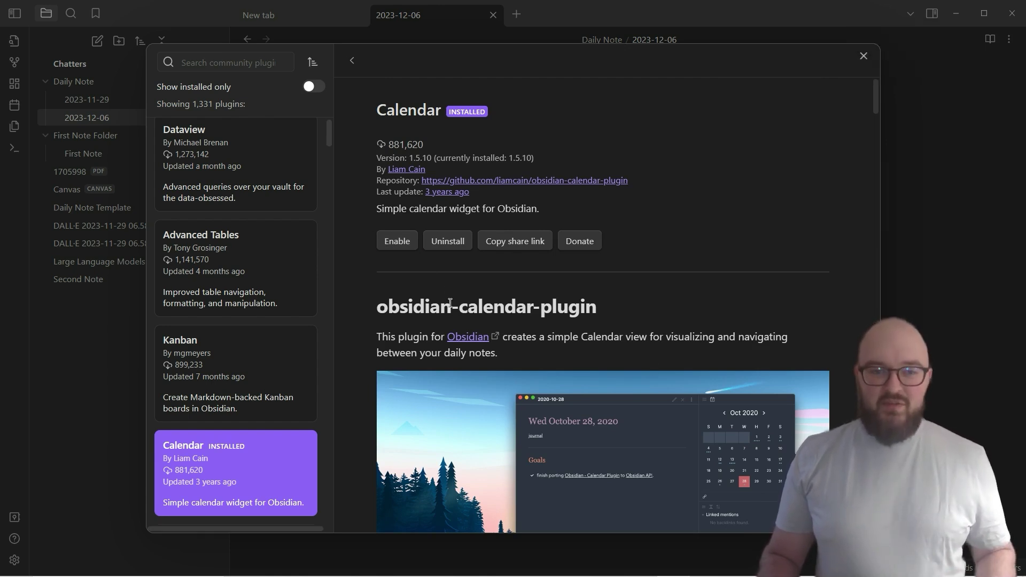
- Enable the Calendar plugin and toggle it off and back on in Installed plugins
click(397, 240)
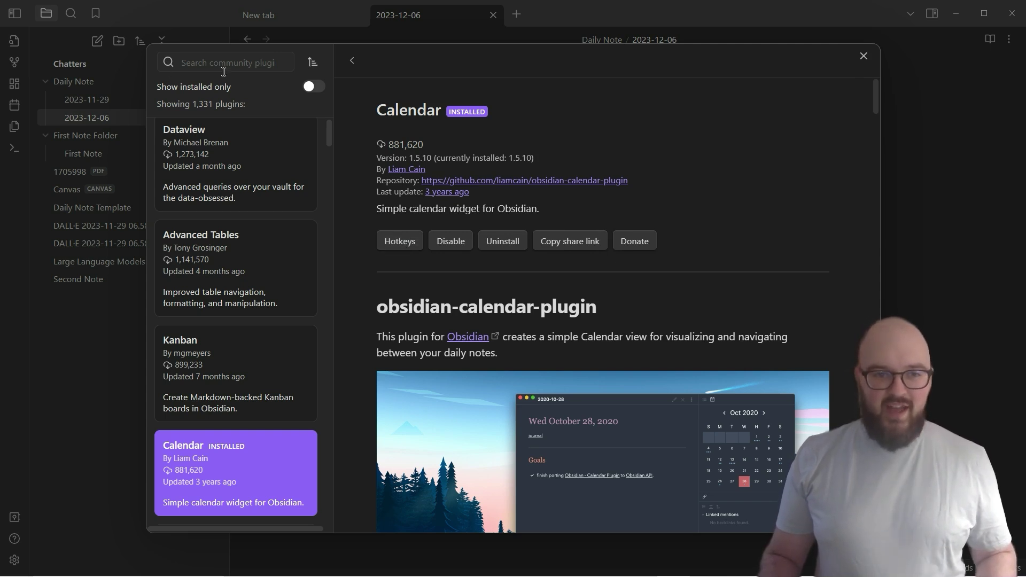
click(313, 87)
key(Escape)
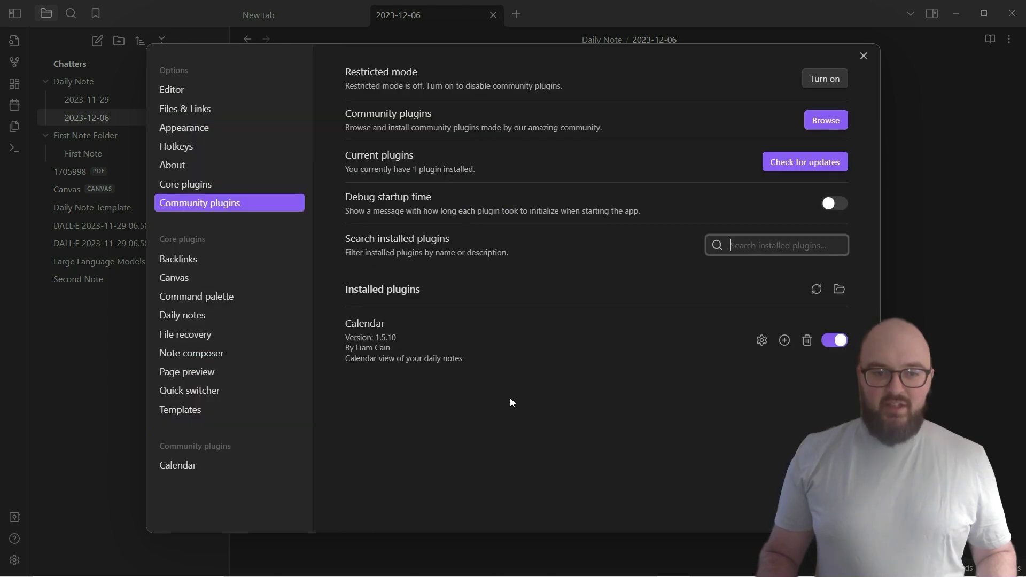
click(374, 293)
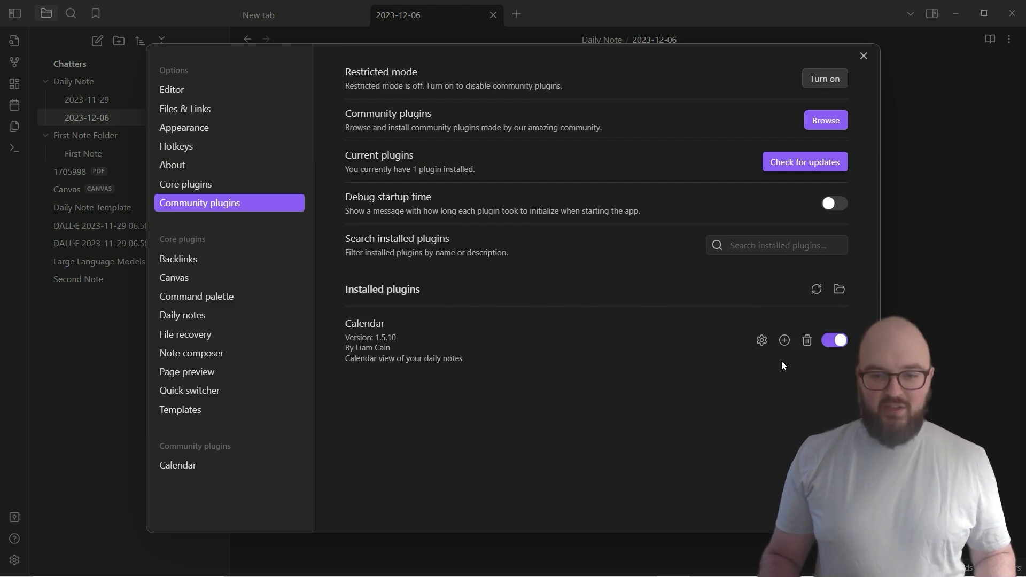
click(839, 341)
click(839, 341)
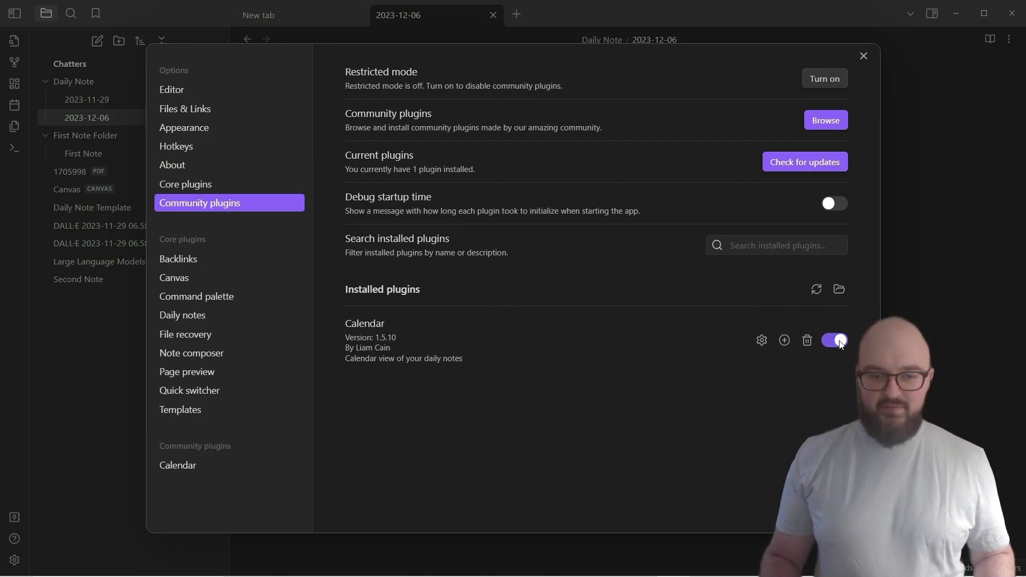
click(761, 341)
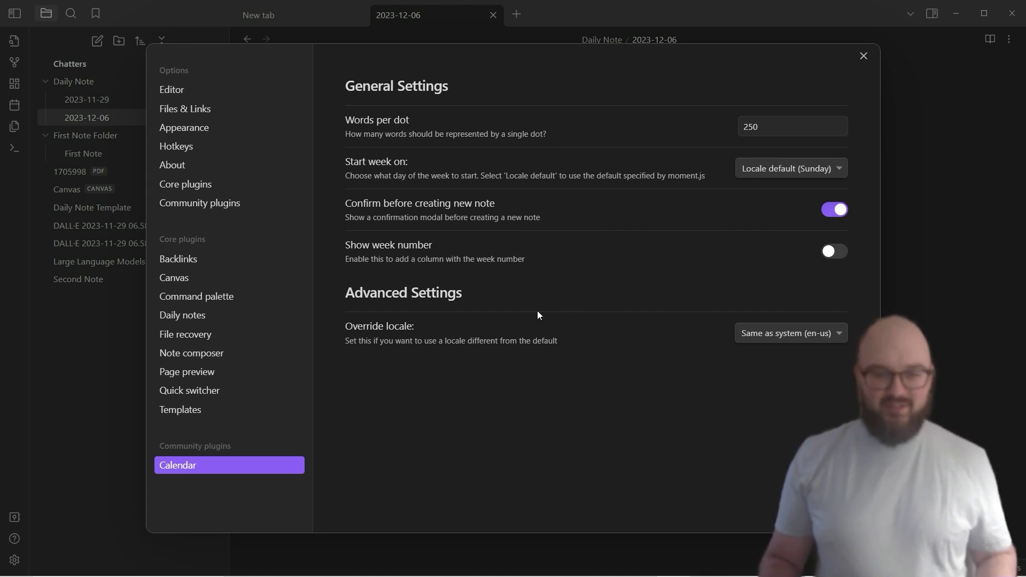
- Close the settings window to return to the 2023-12-06 daily note
key(Escape)
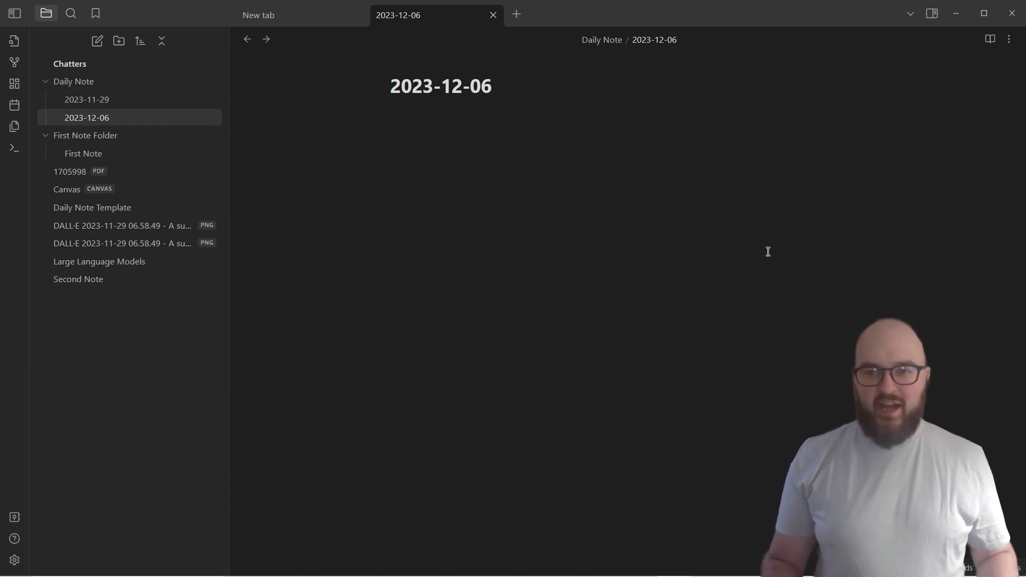
- Show the December 2023 Calendar view in a widened right sidebar, visiting 2023-11-29 then 2023-12-06
click(930, 15)
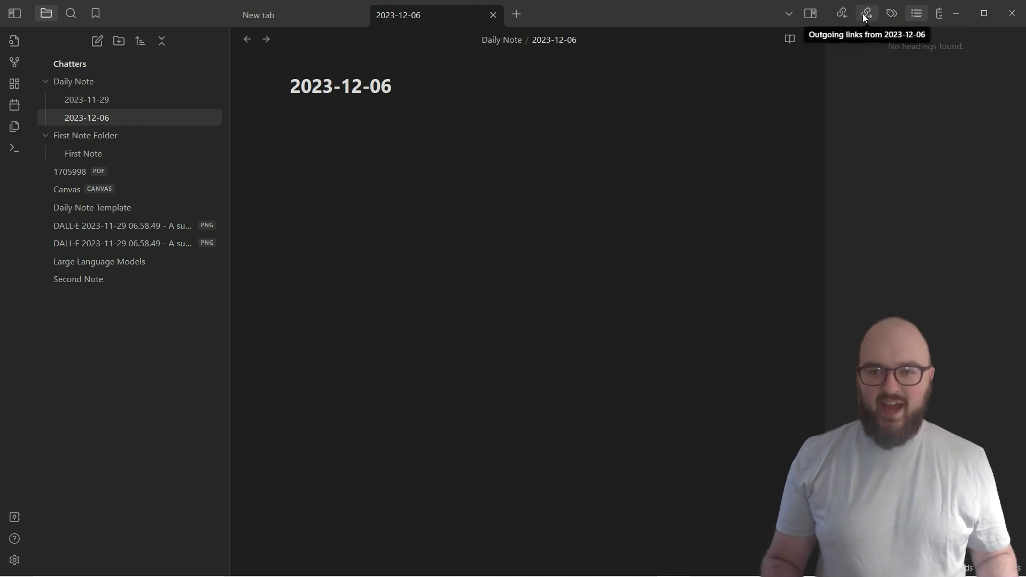
drag(826, 133, 790, 126)
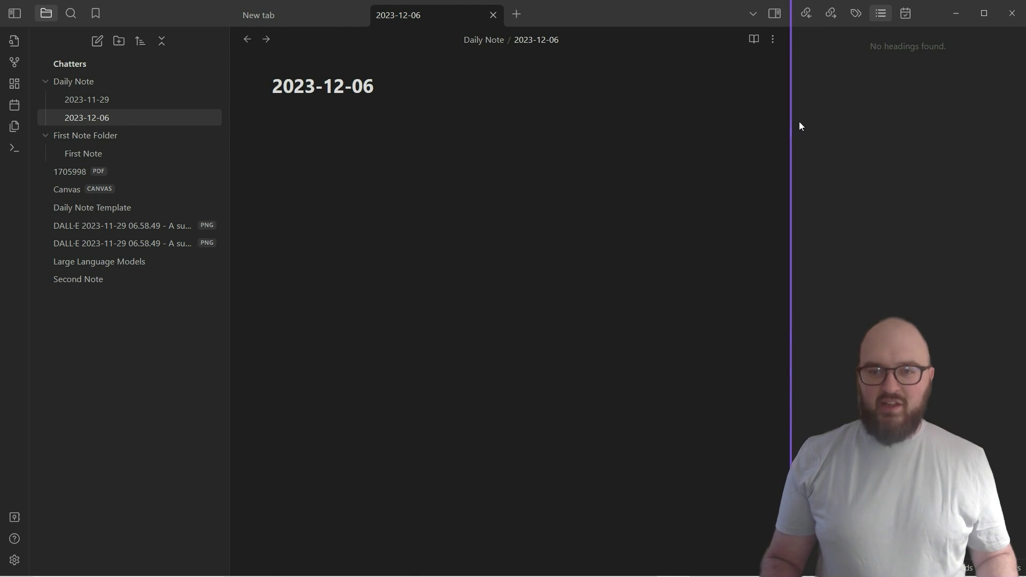
click(908, 14)
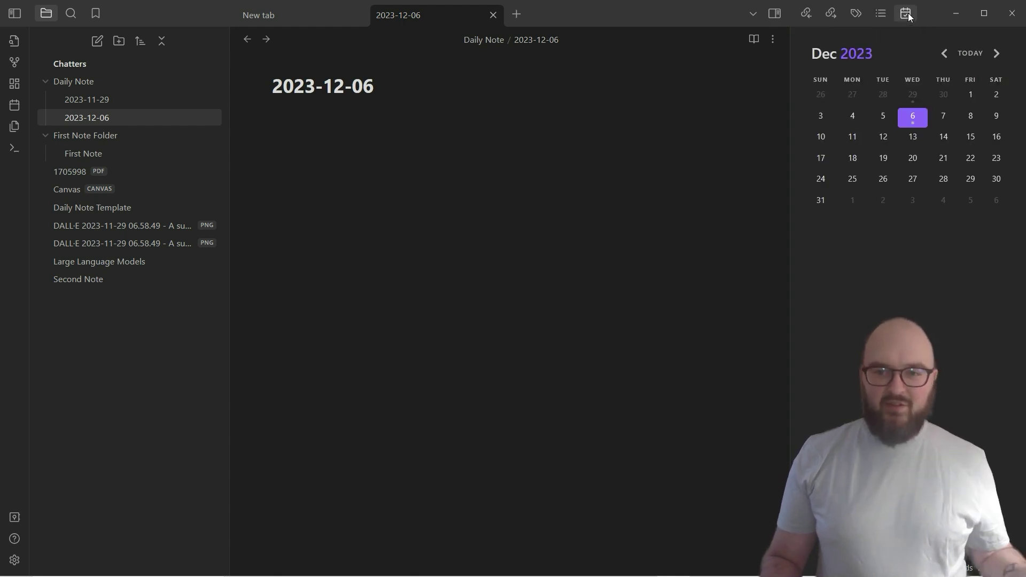
click(913, 101)
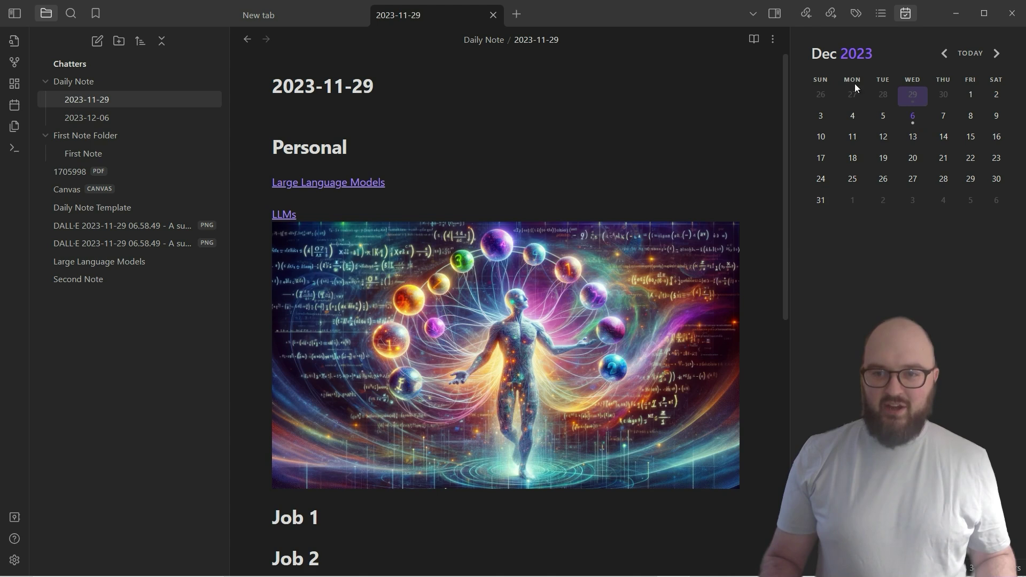
click(912, 117)
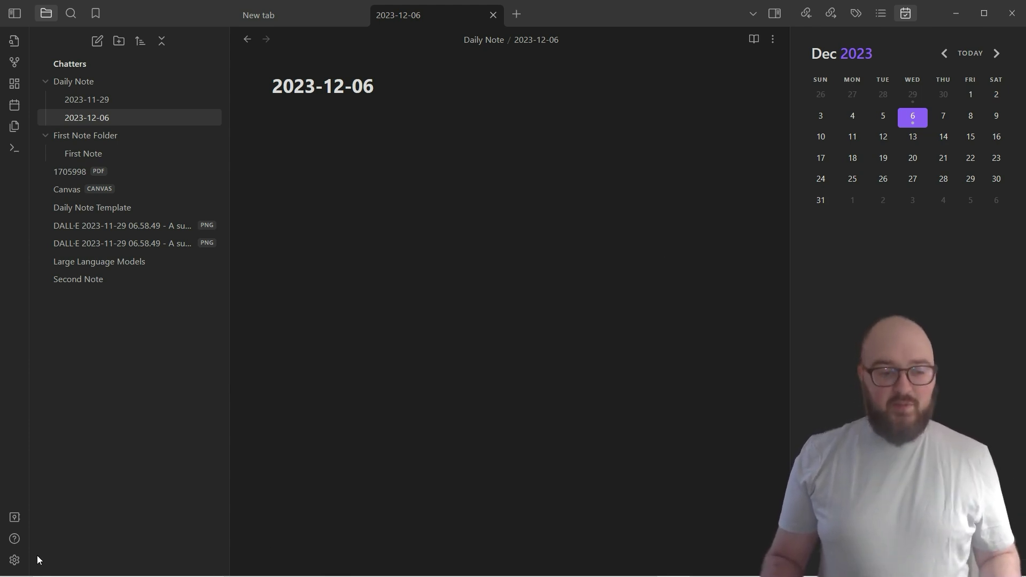
- Search the community catalogue for 'whisper', then install and enable Whisper 1.5.1
click(14, 559)
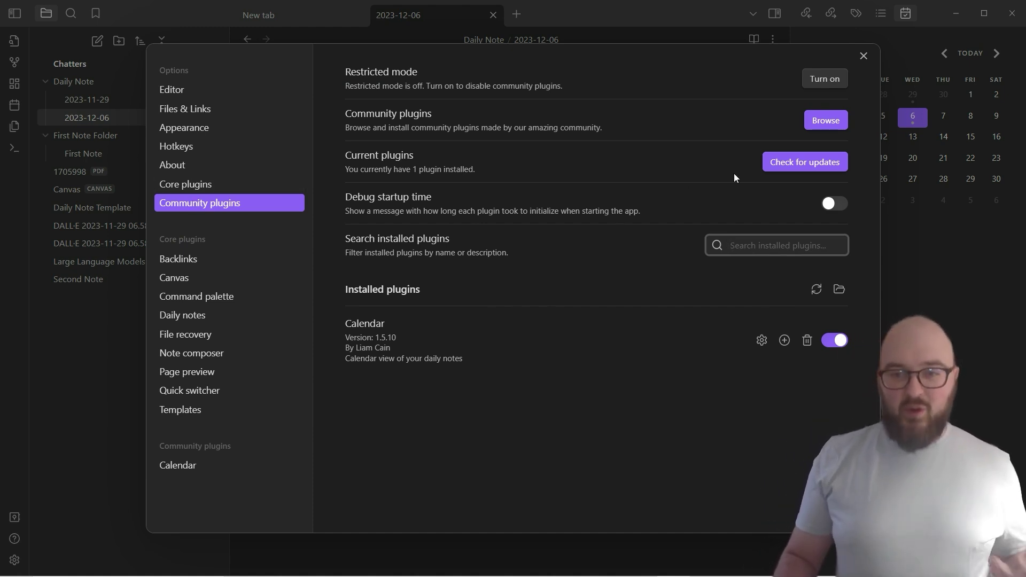
click(823, 121)
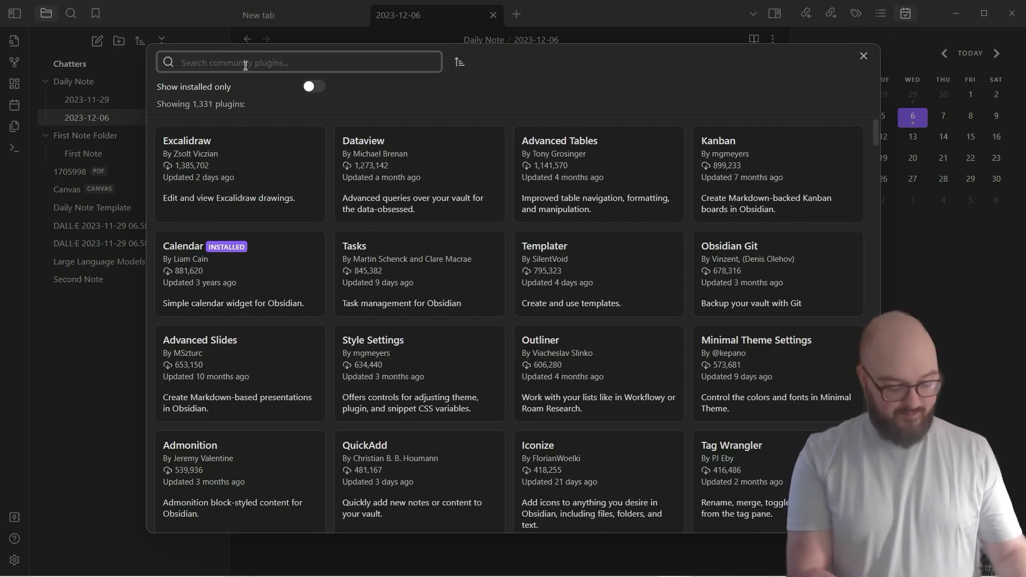
text(whisper)
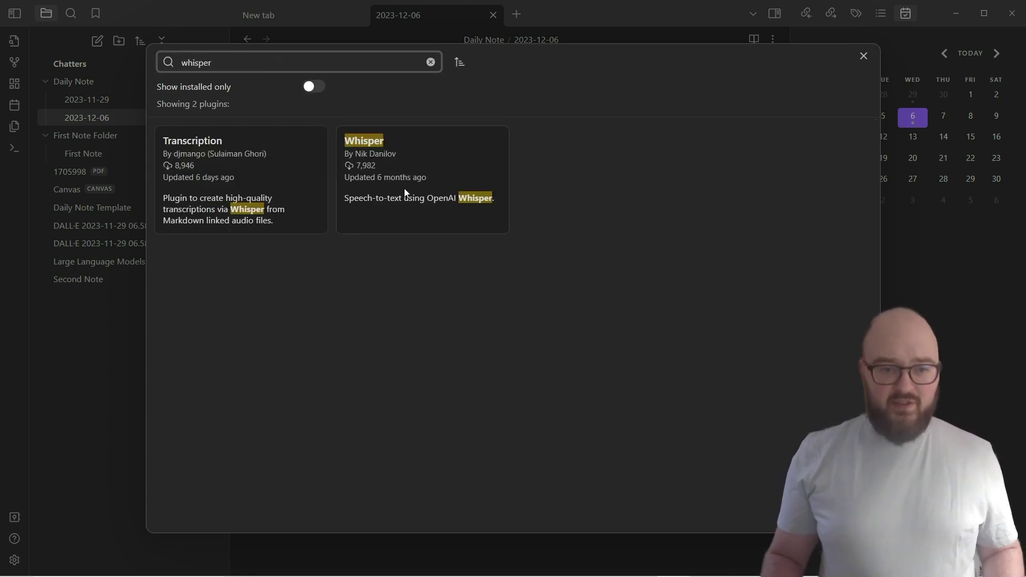
click(367, 172)
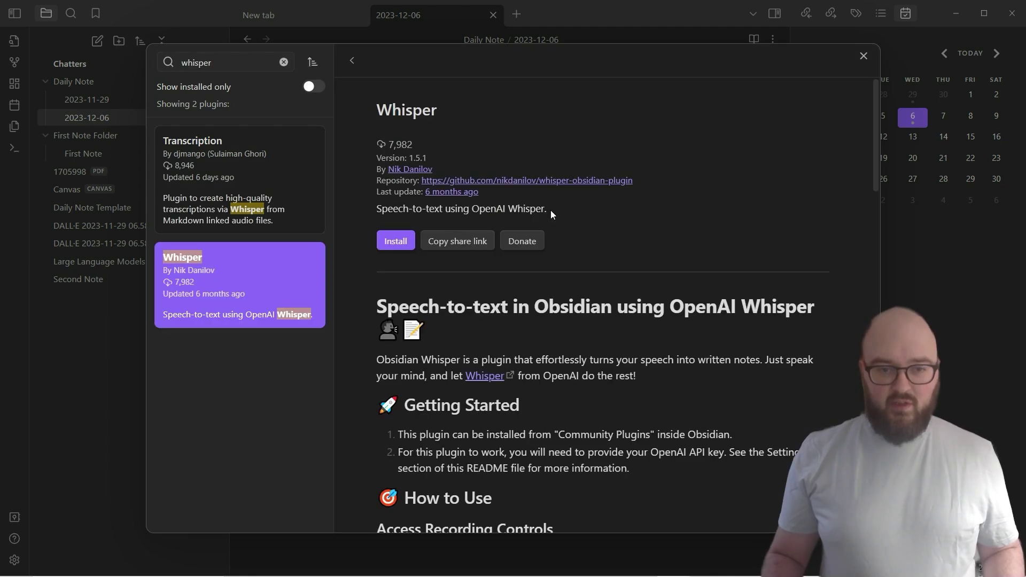
click(396, 240)
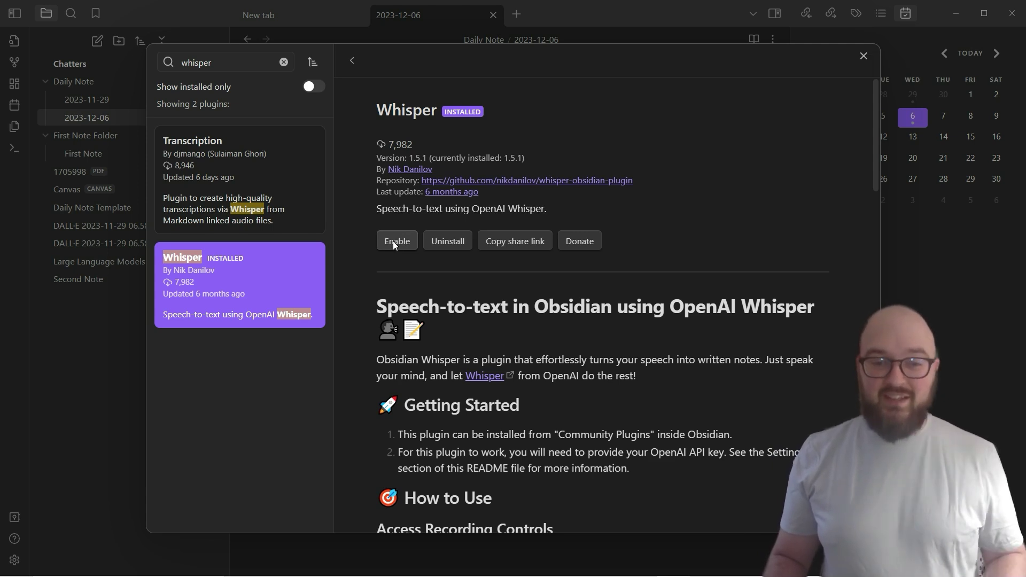
click(396, 241)
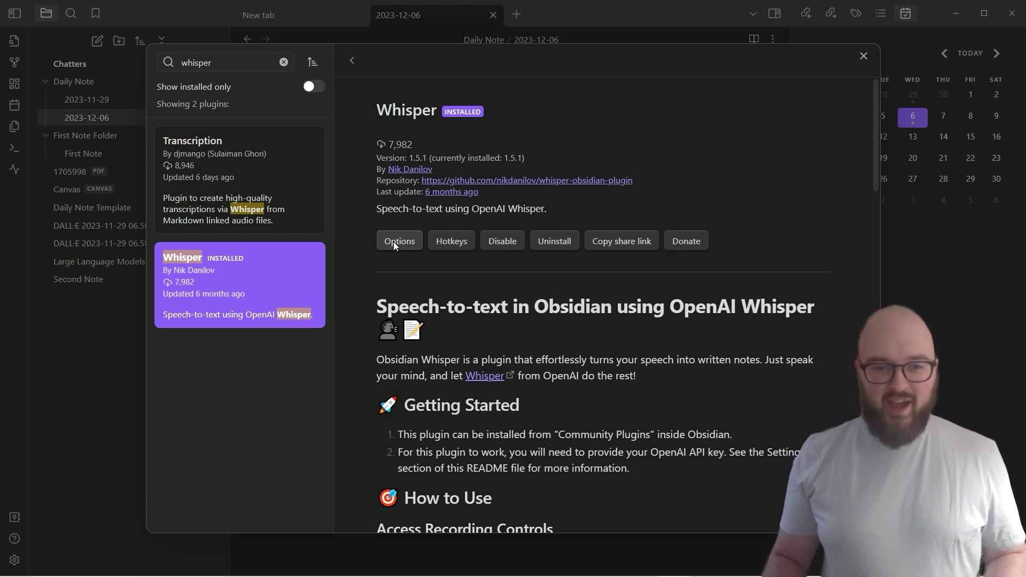
click(398, 241)
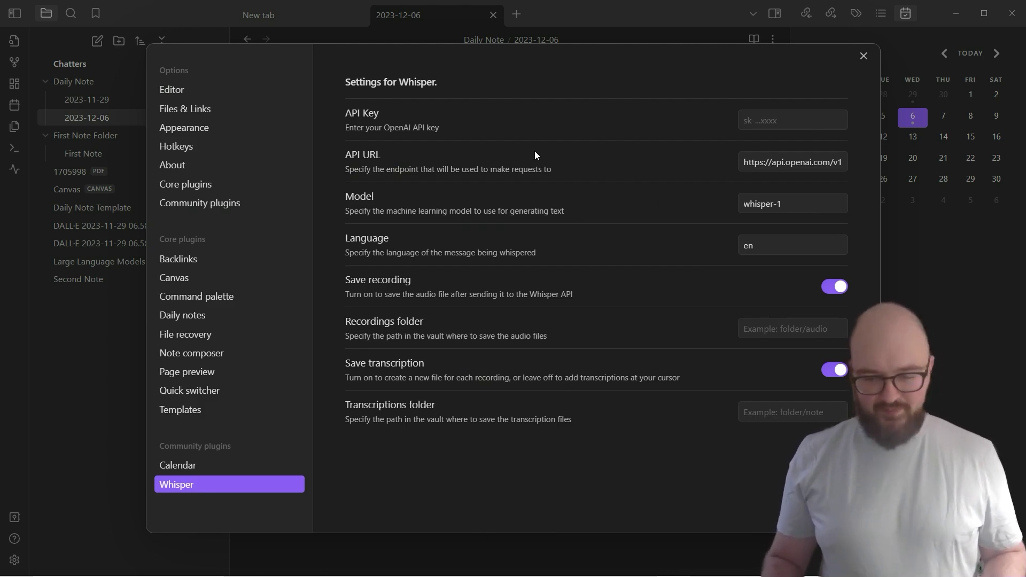
click(799, 119)
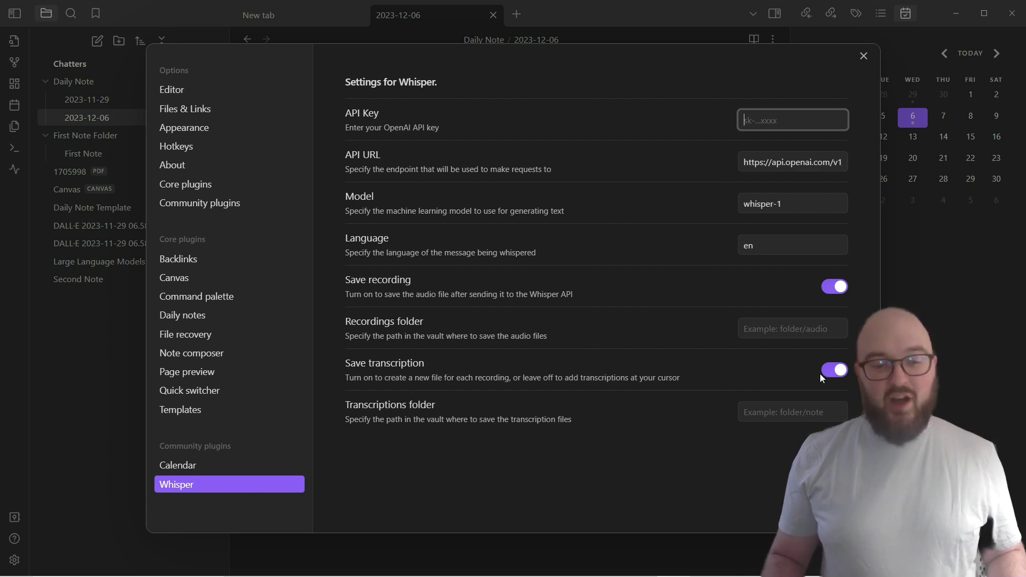
click(796, 412)
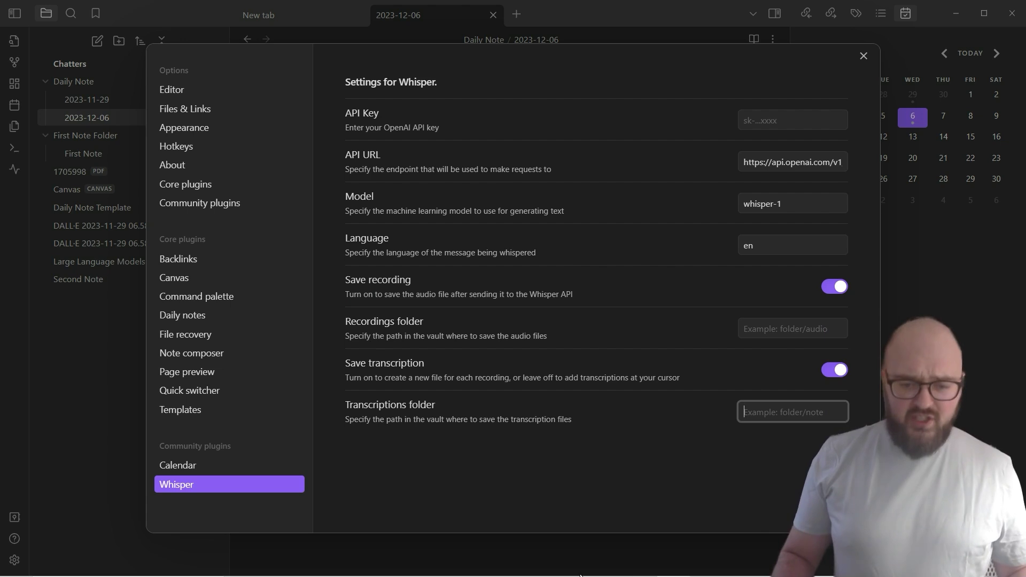
mouse_move(576, 575)
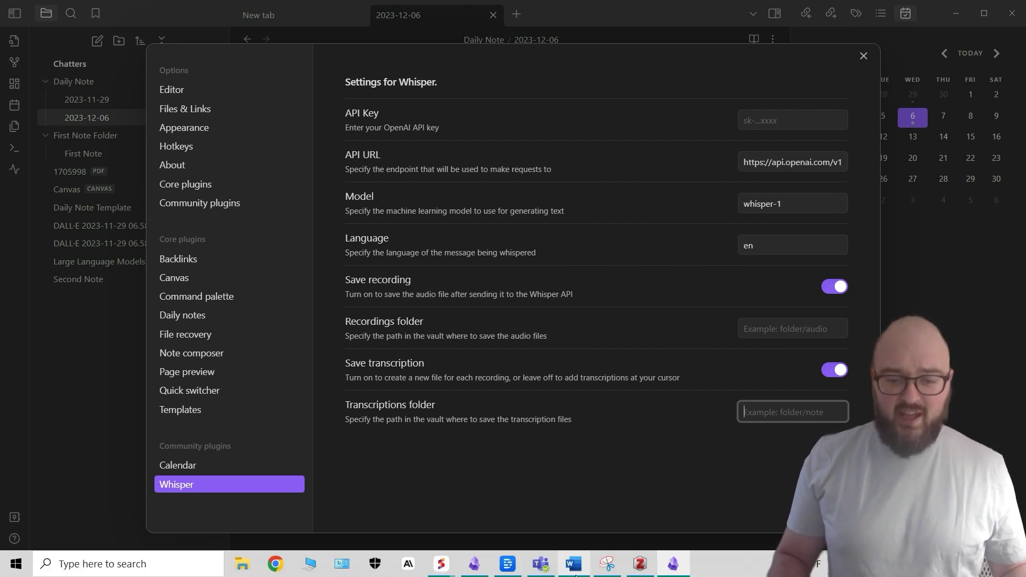
- On the OpenAI pricing page, highlight Whisper's $0.006 per minute Audio models price
click(440, 564)
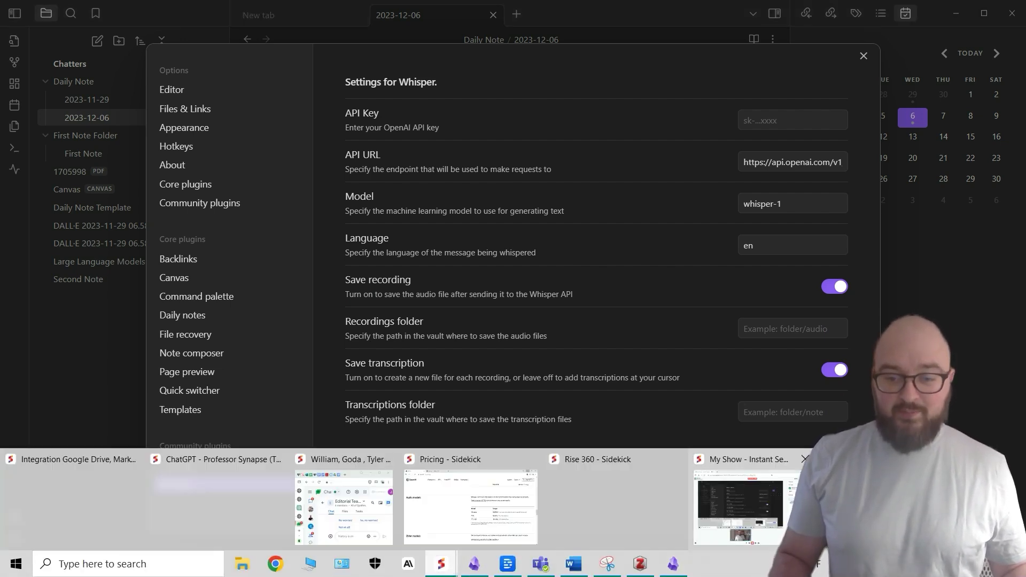
mouse_move(764, 499)
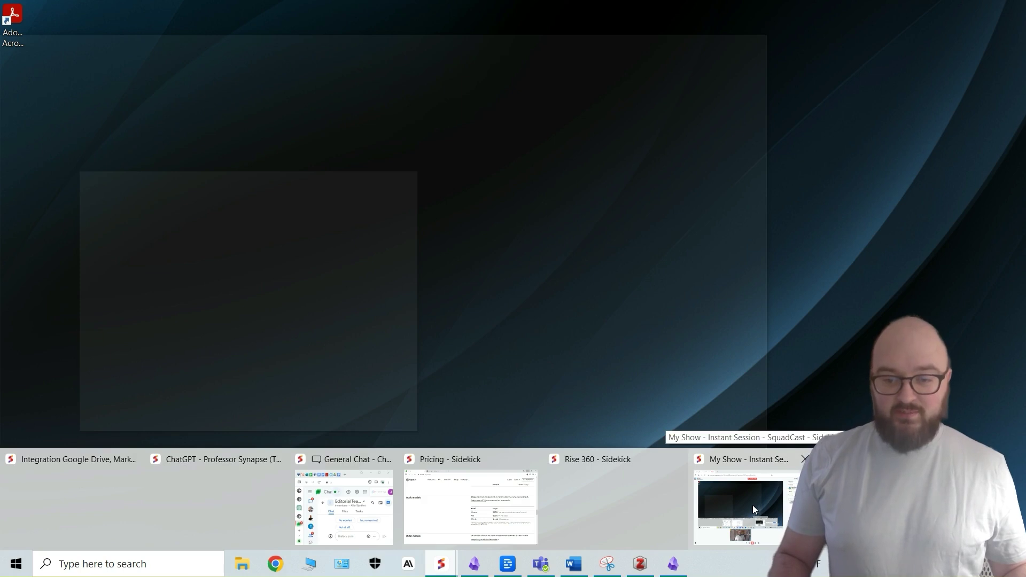
click(470, 507)
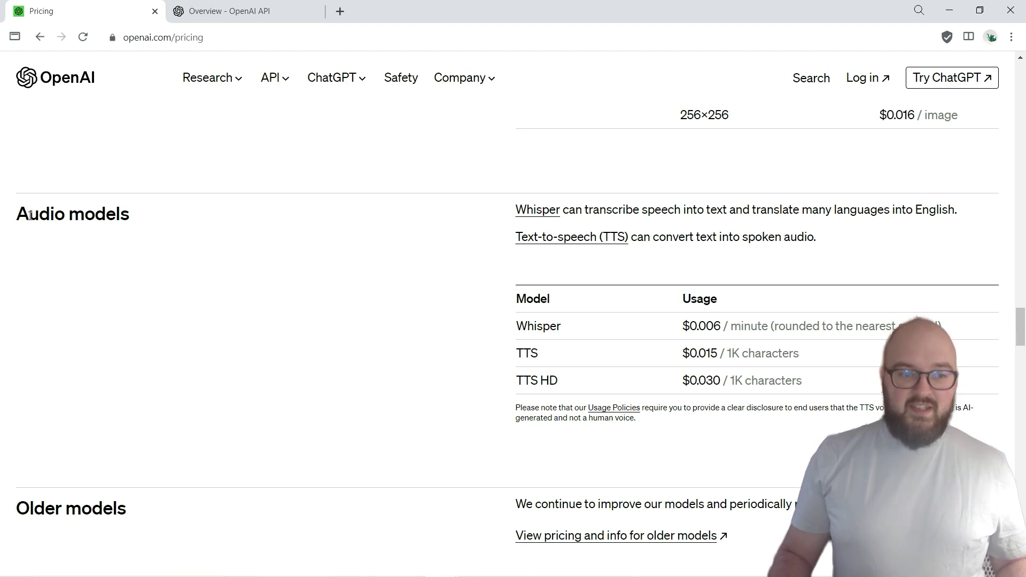
drag(16, 214, 492, 396)
click(486, 362)
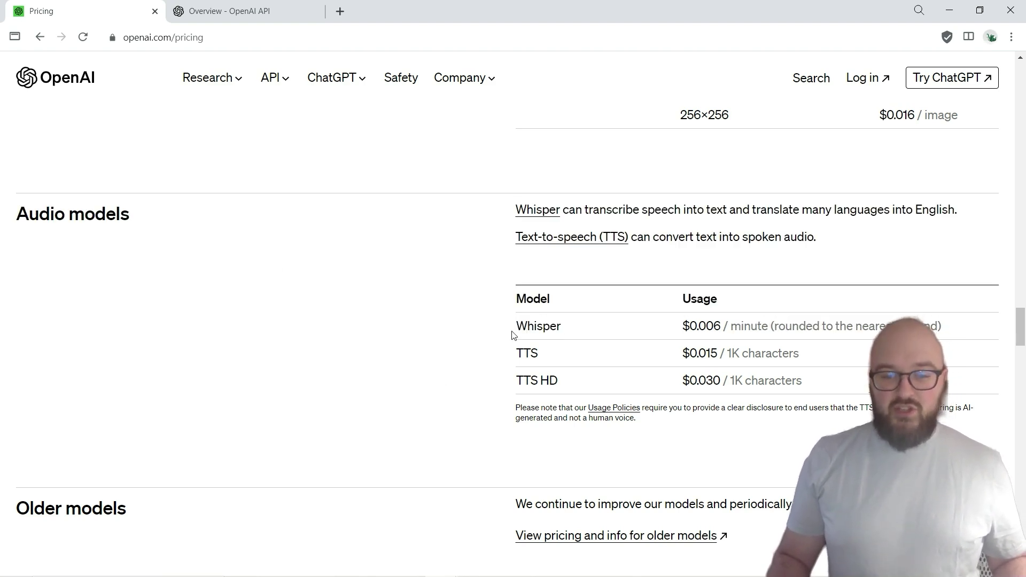
drag(514, 327, 888, 327)
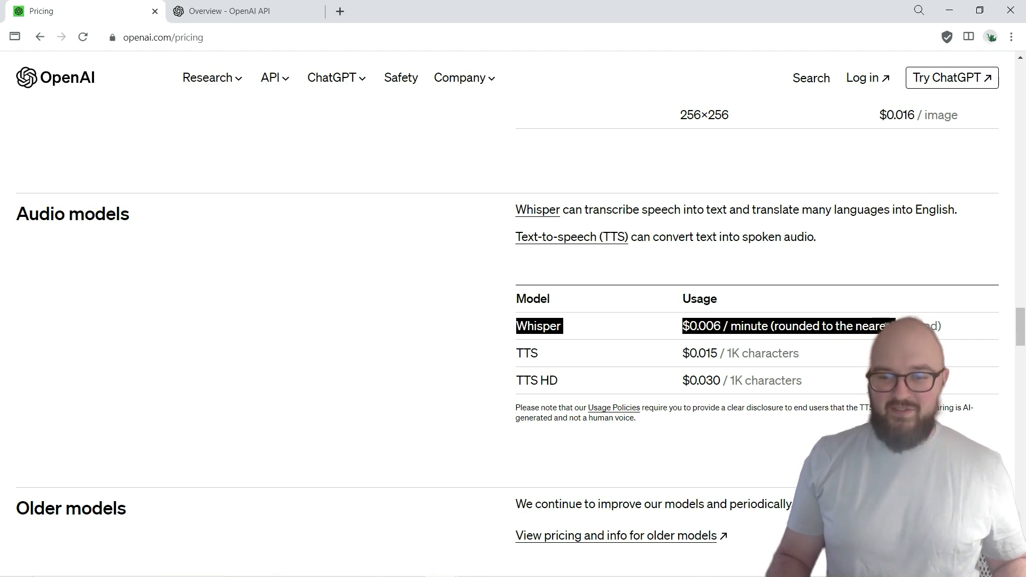
click(888, 327)
drag(730, 327, 771, 333)
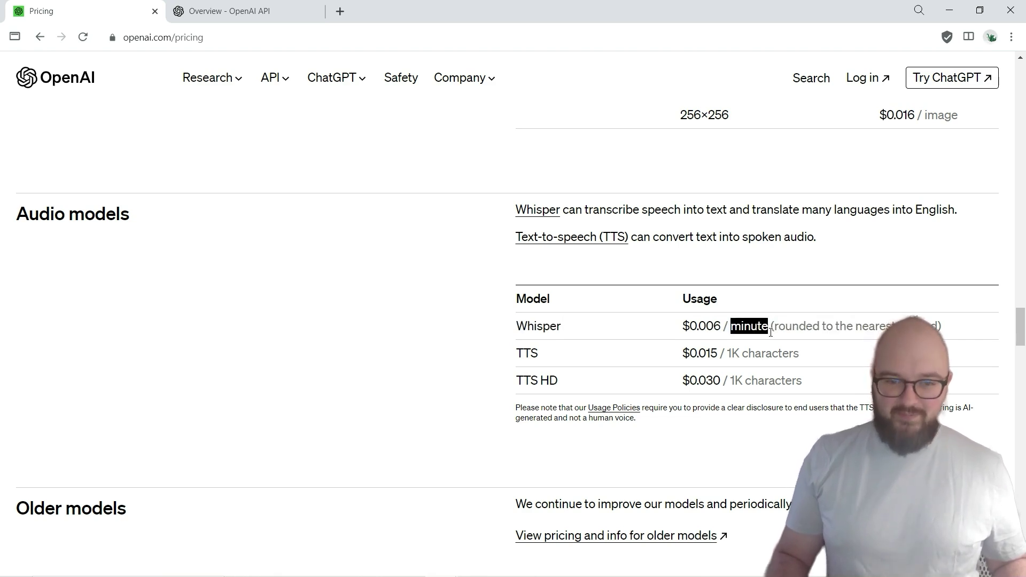
click(584, 328)
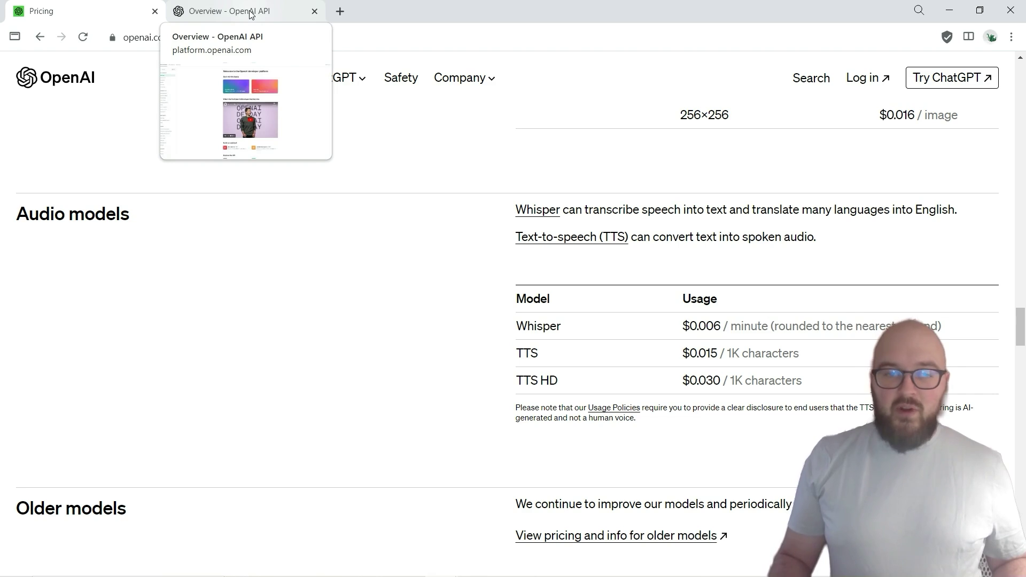
click(297, 15)
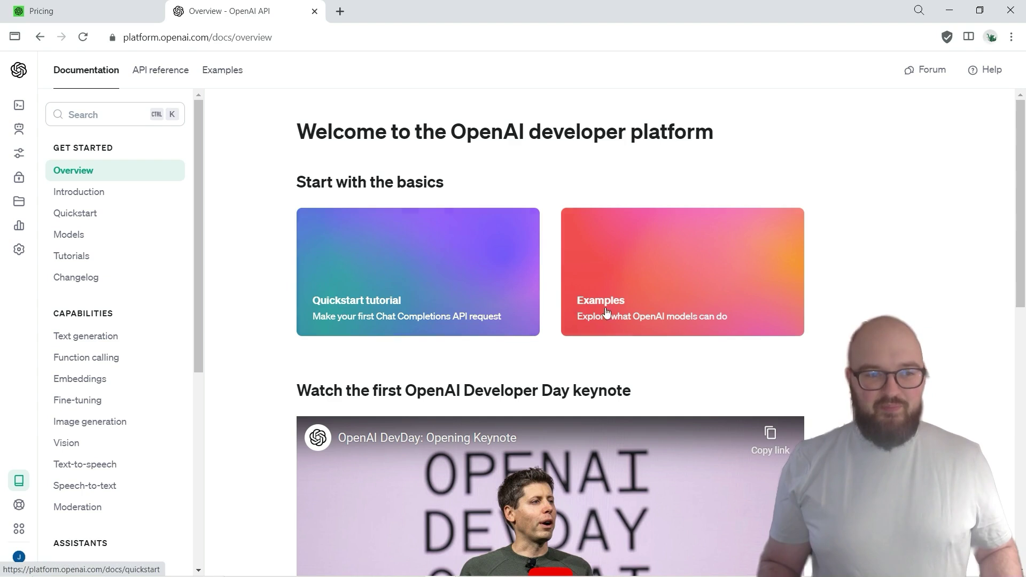
- Navigate the platform sidebar through Settings and Billing to the API keys page
mouse_move(20, 160)
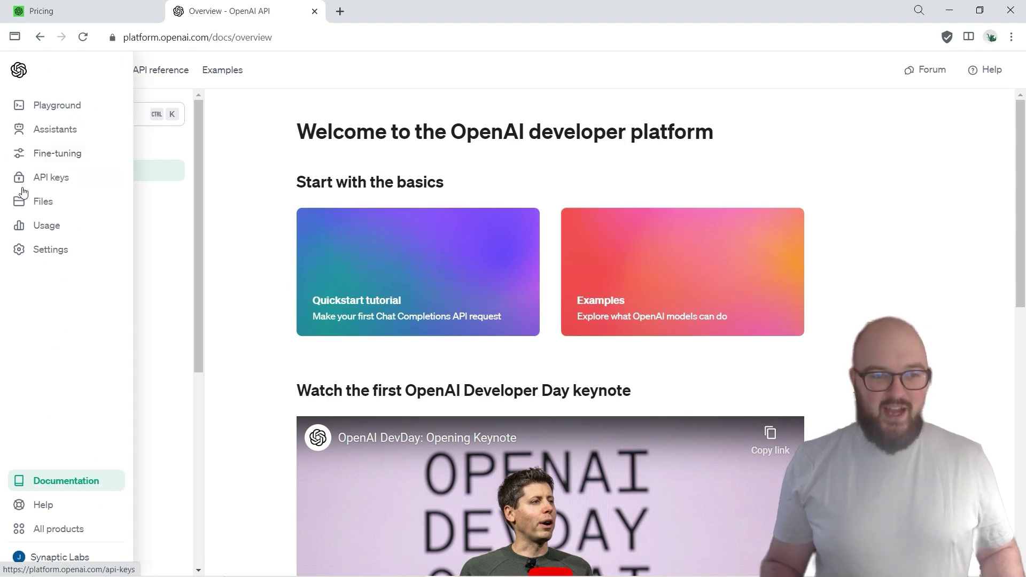
click(50, 253)
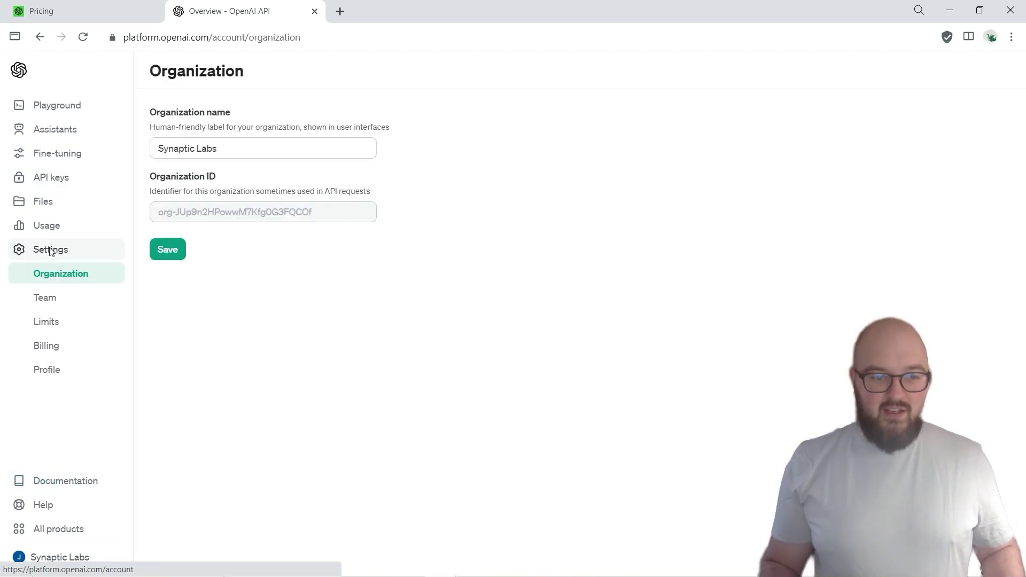
click(68, 354)
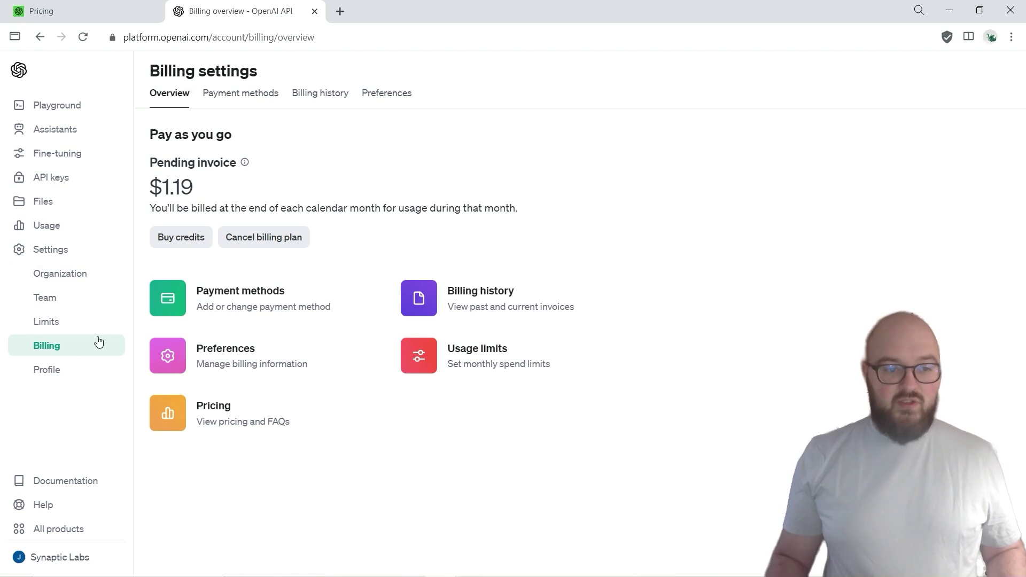
click(48, 182)
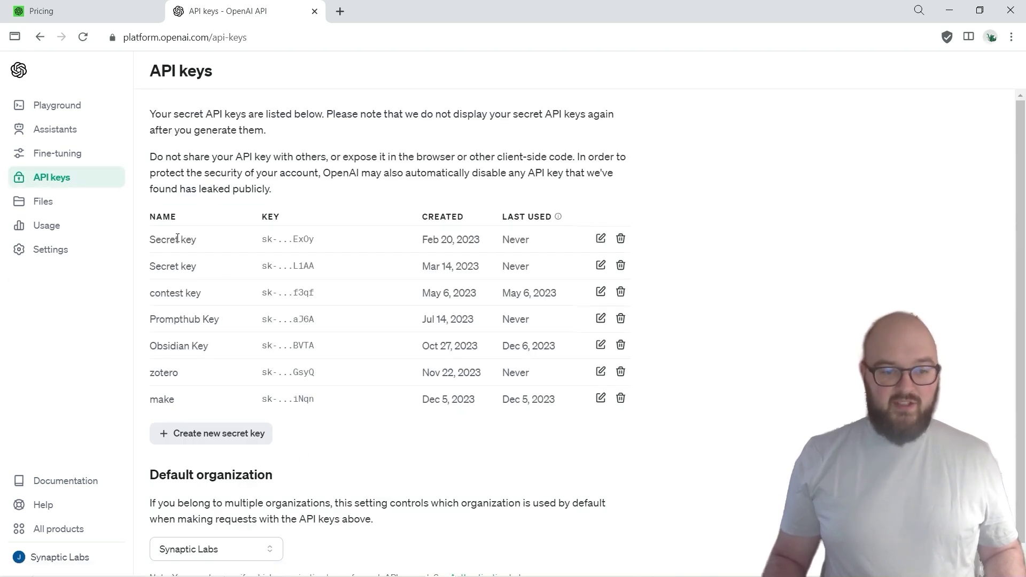
- Create a new secret key named 'whisper' and copy it to the clipboard
click(200, 440)
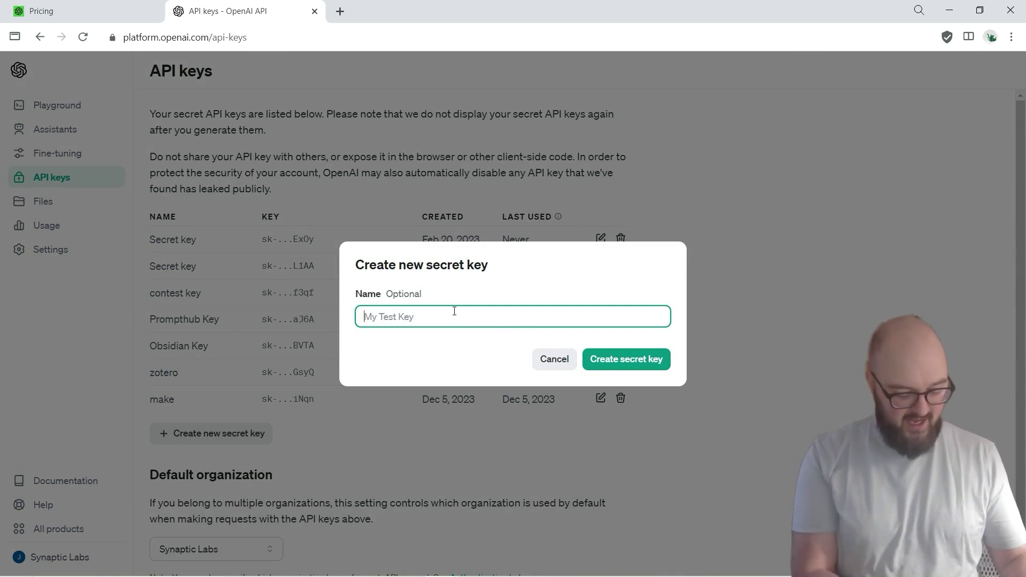
text(wh)
key(BackSpace)
key(BackSpace)
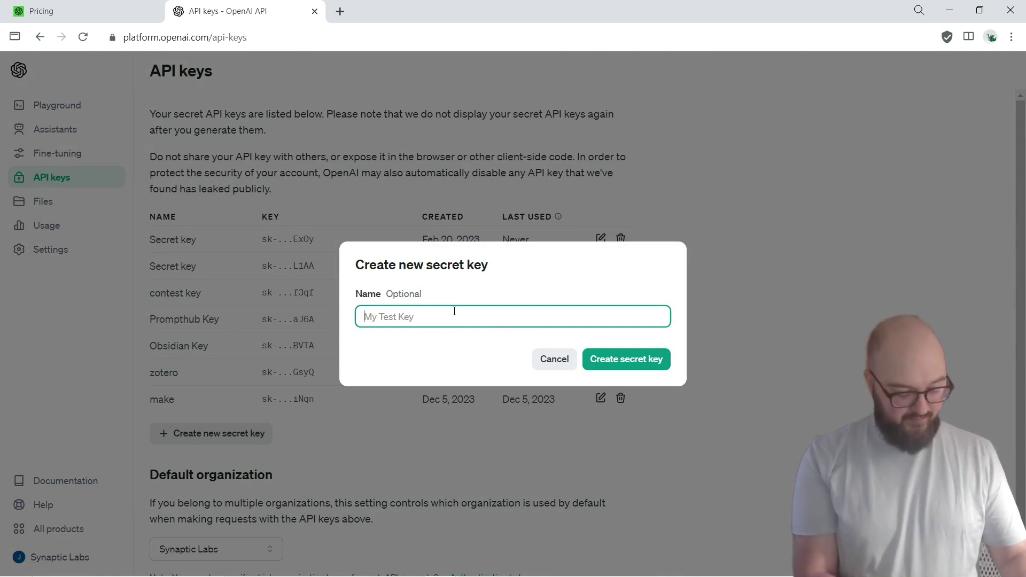
text(whisdper)
key(BackSpace)
key(BackSpace)
key(BackSpace)
key(BackSpace)
text(per)
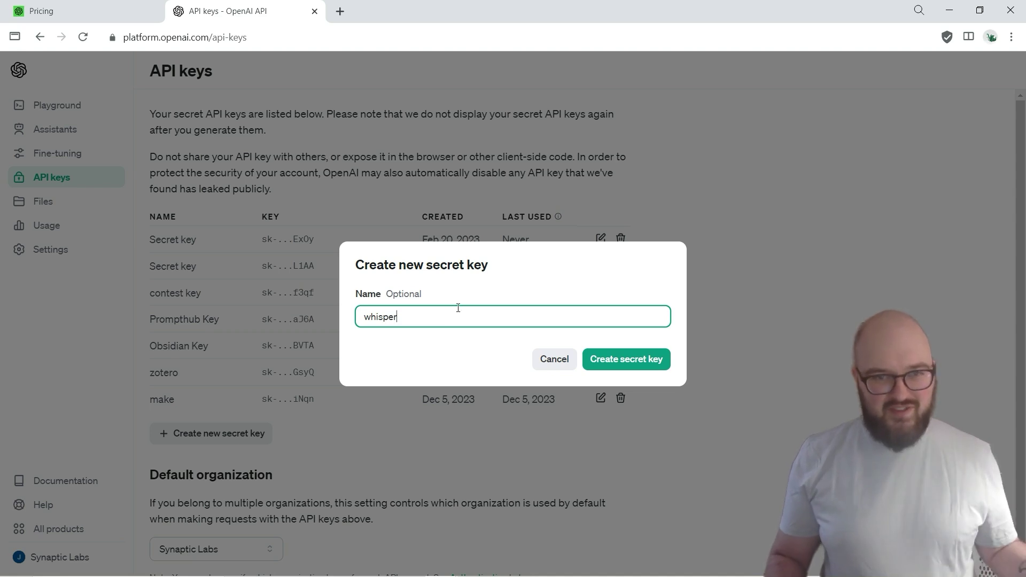
click(628, 356)
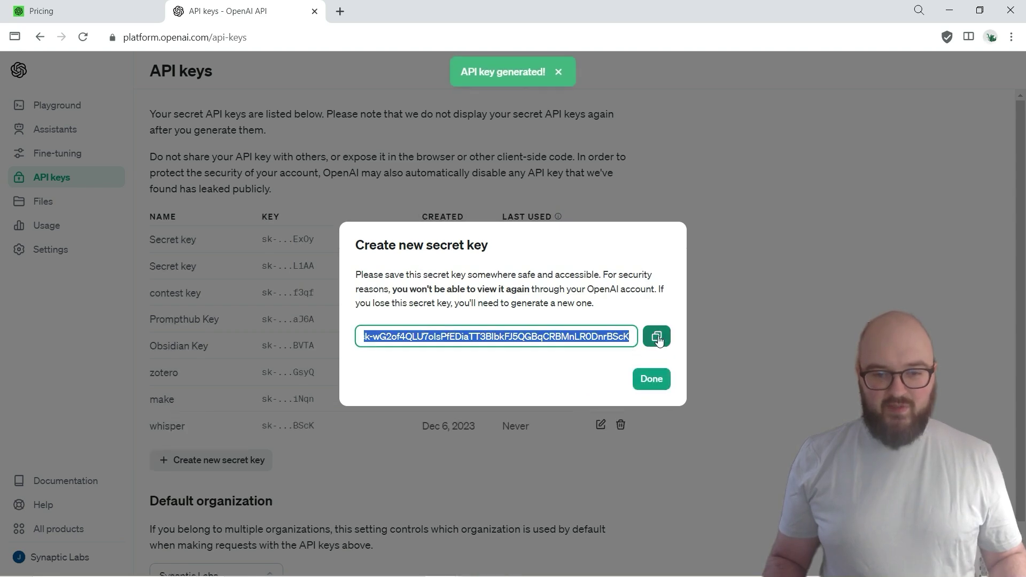
click(645, 332)
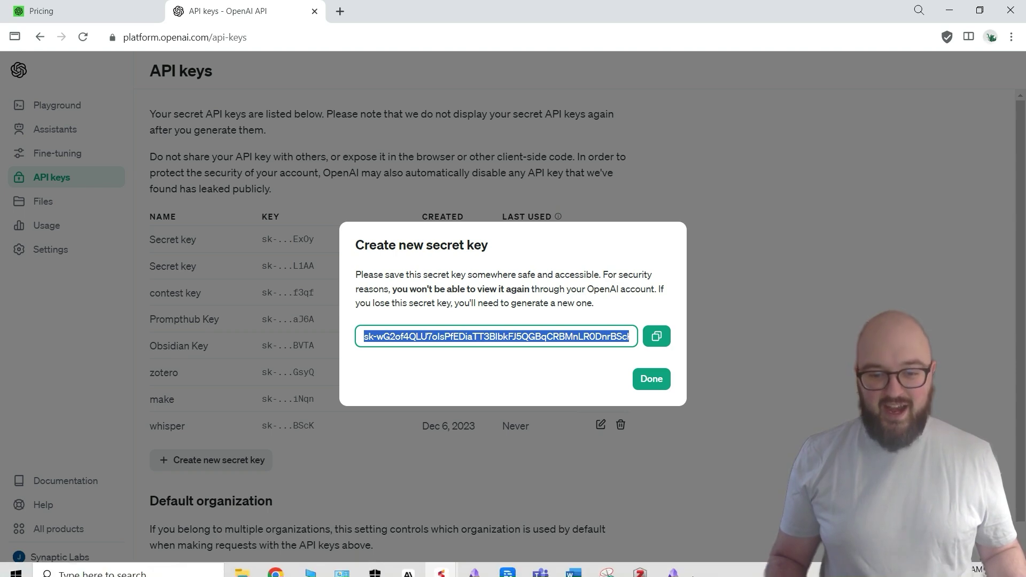
click(673, 564)
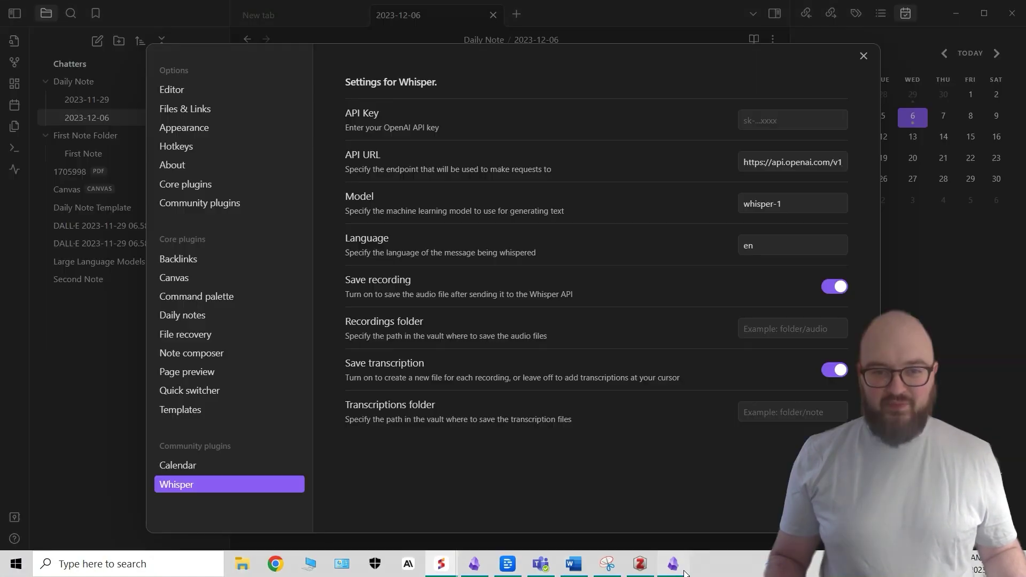
- Paste the newly created OpenAI secret key into the Whisper plugin's API Key field
click(770, 121)
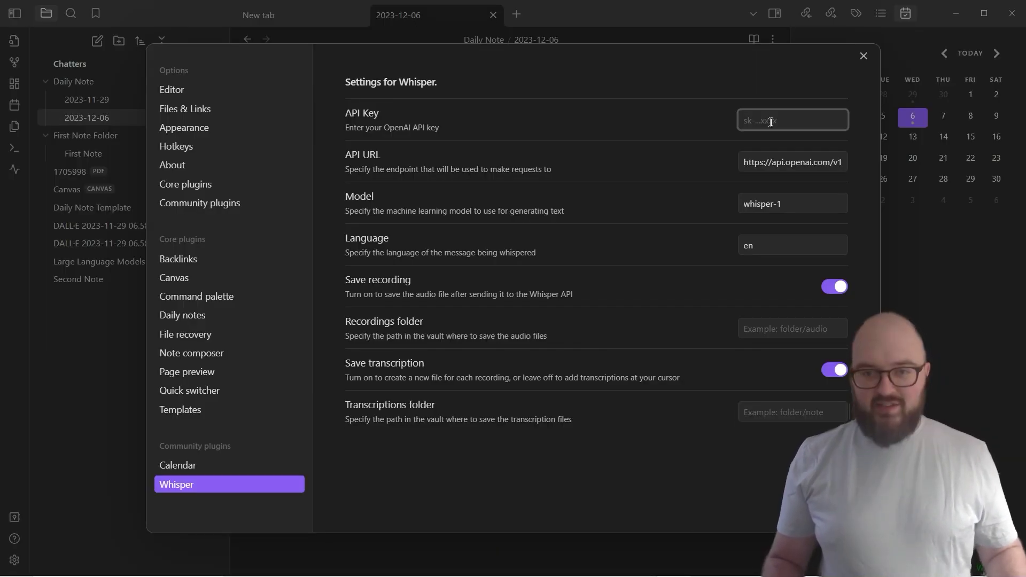
key(ctrl+v)
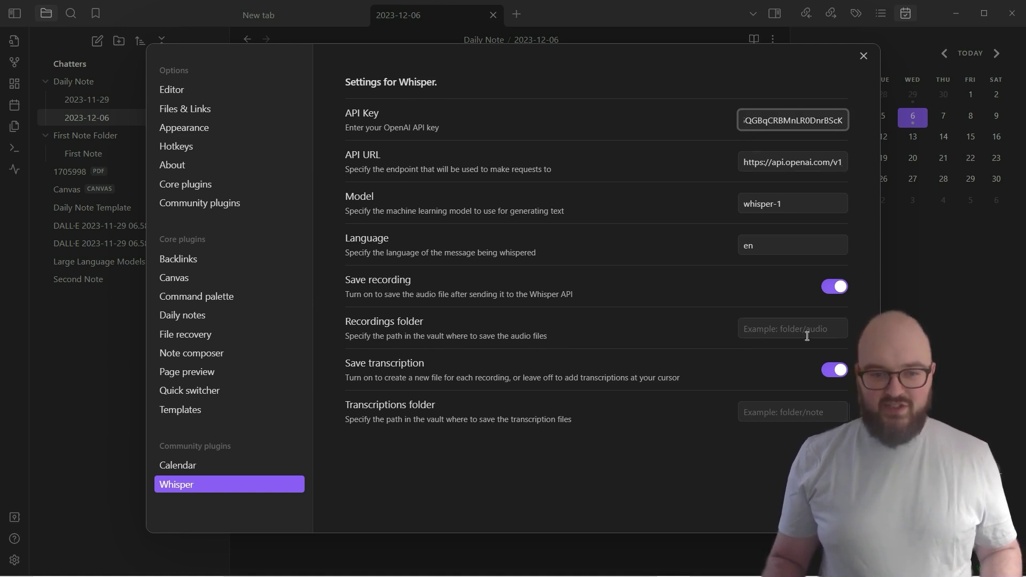
click(778, 332)
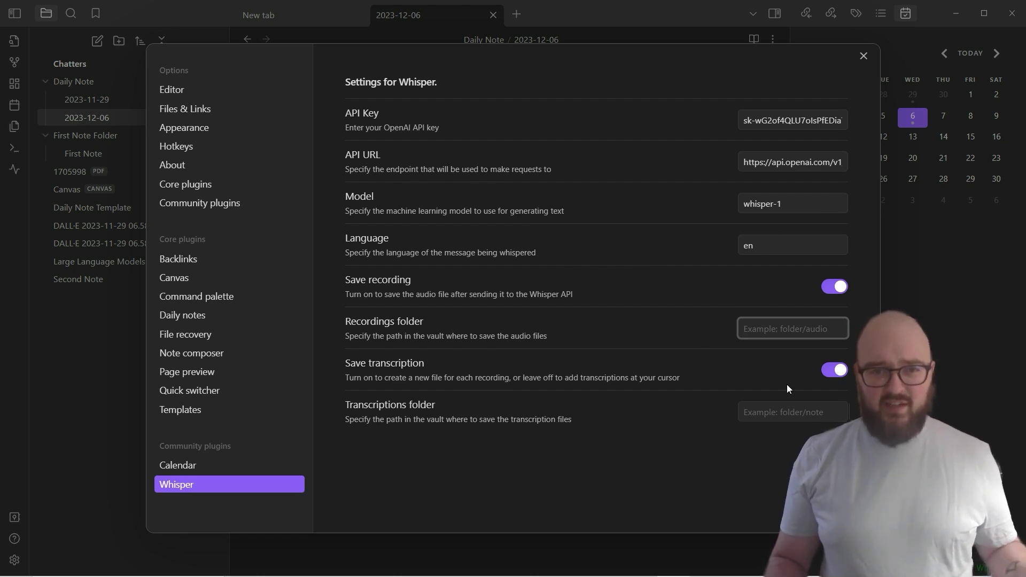
- Close settings and run 'Whisper: Start/stop recording' to bring up the recording dialog
click(864, 56)
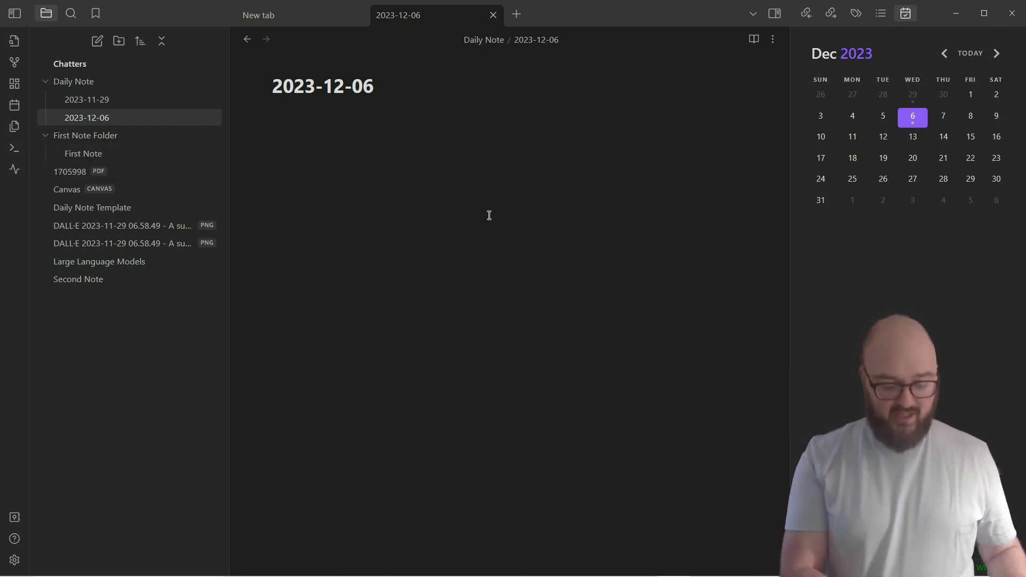
key(ctrl+p)
text(wh)
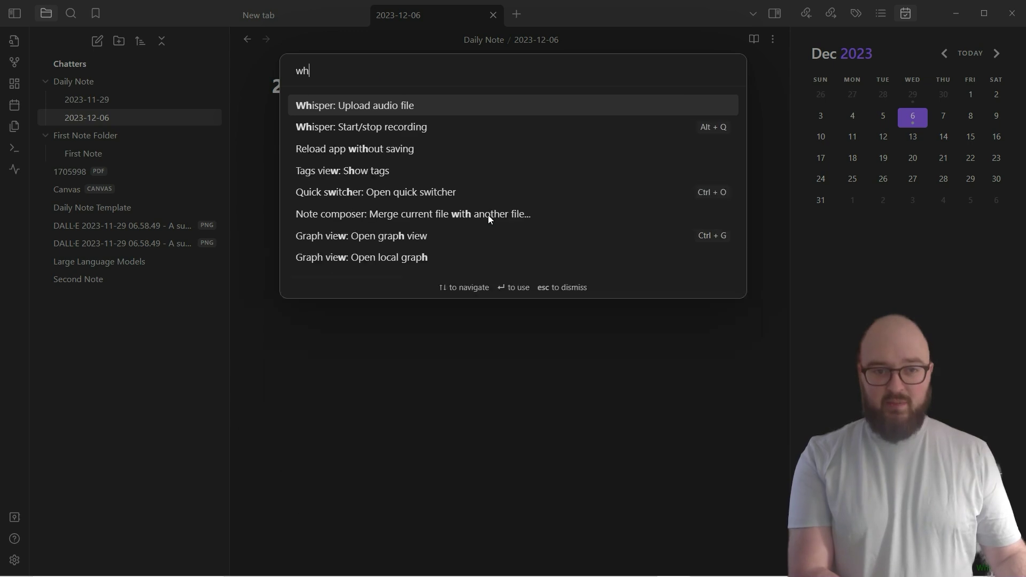
text(isper)
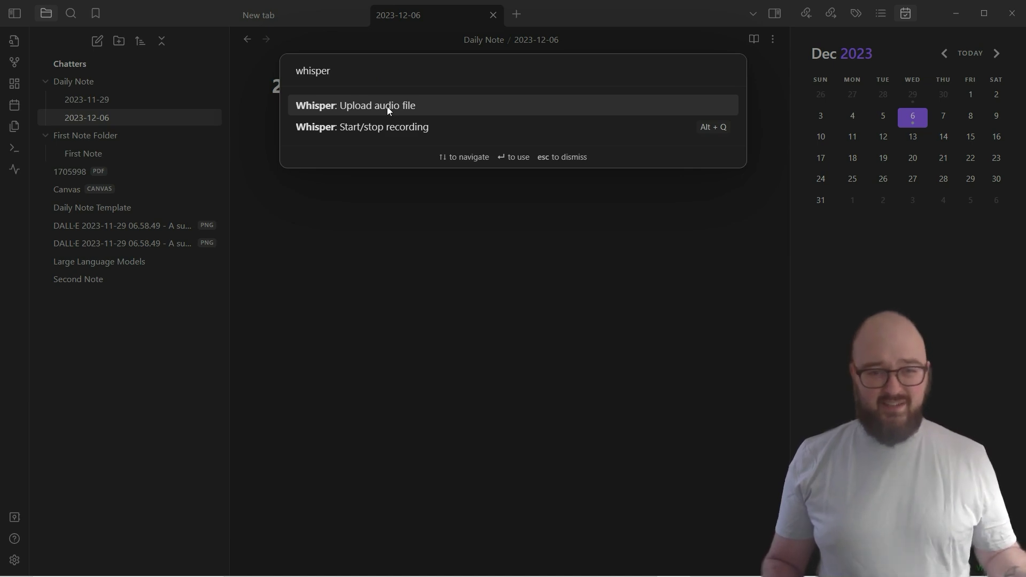
click(359, 130)
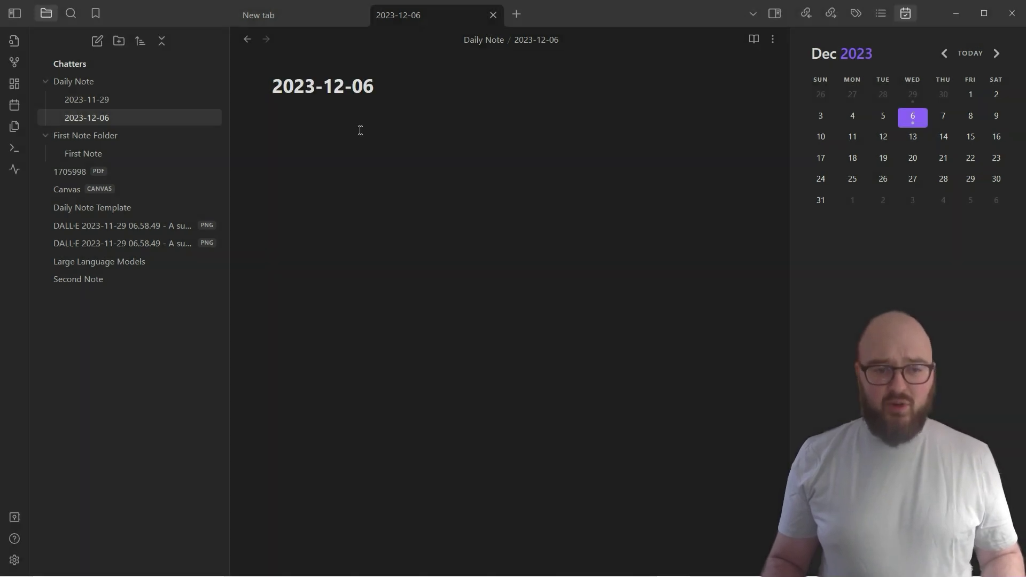
click(14, 168)
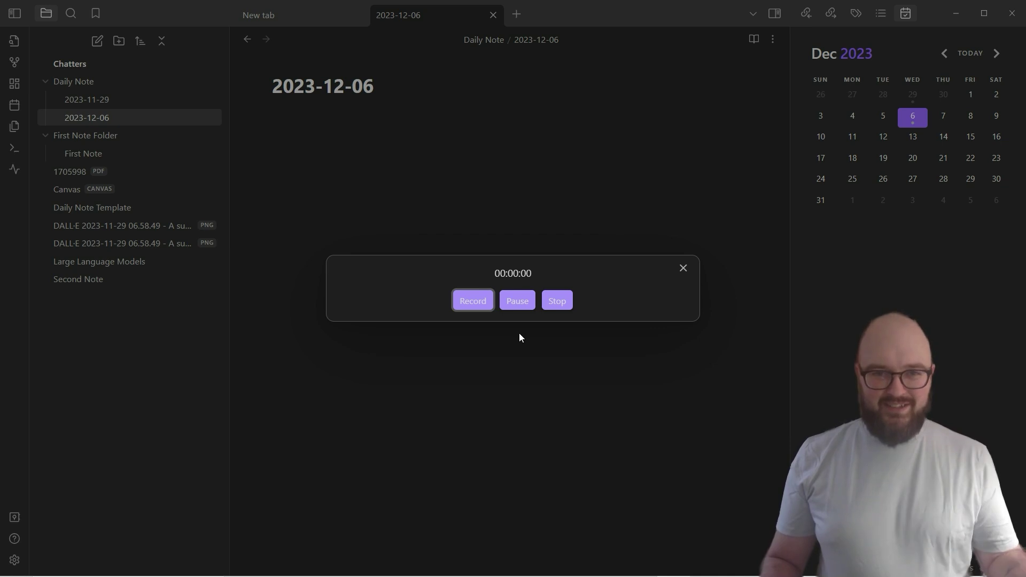
- Stop the recording so Whisper creates note 2023-12-06T12-17-50-803Z with the embedded .webm audio and transcript
click(556, 306)
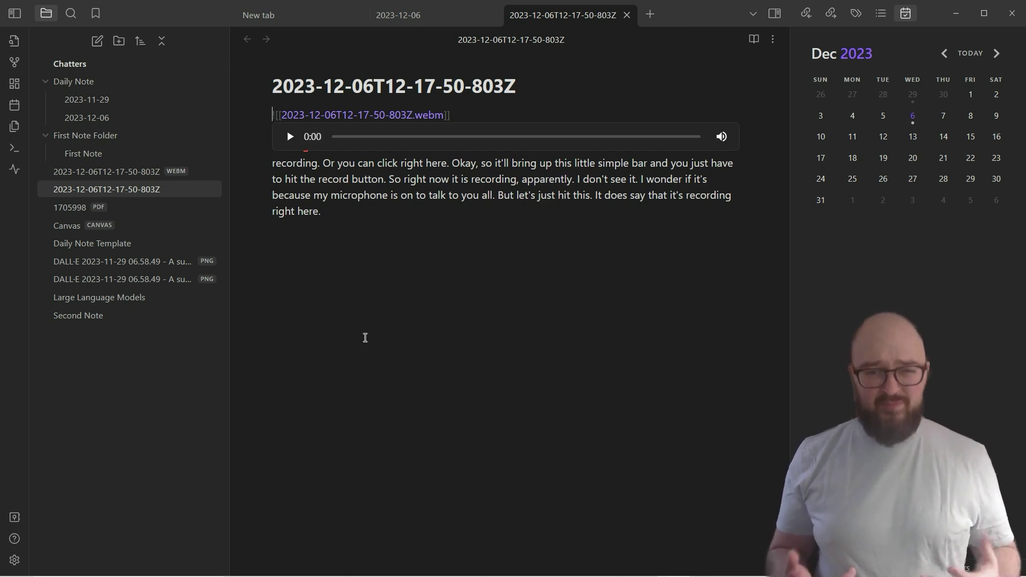
click(365, 337)
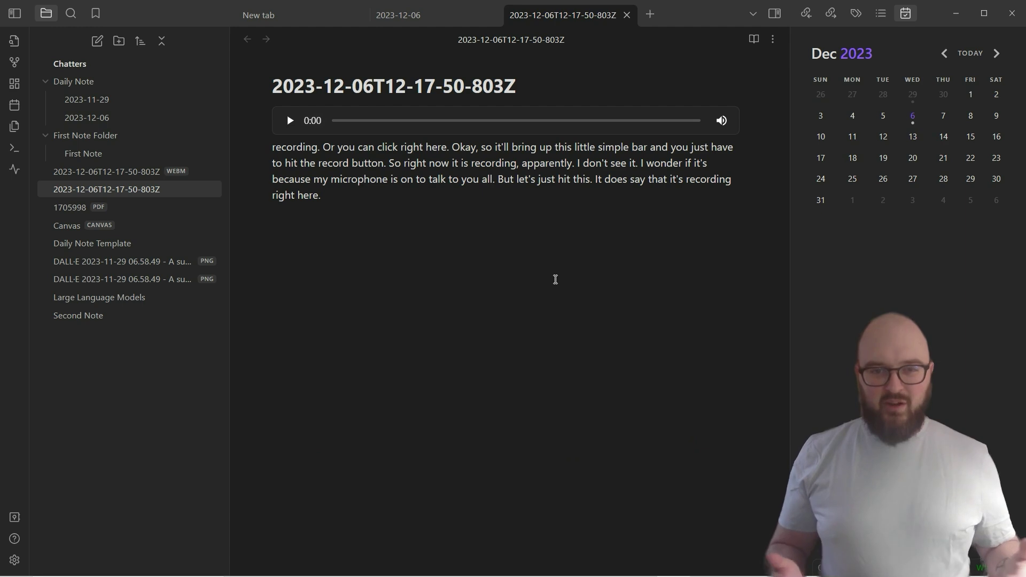